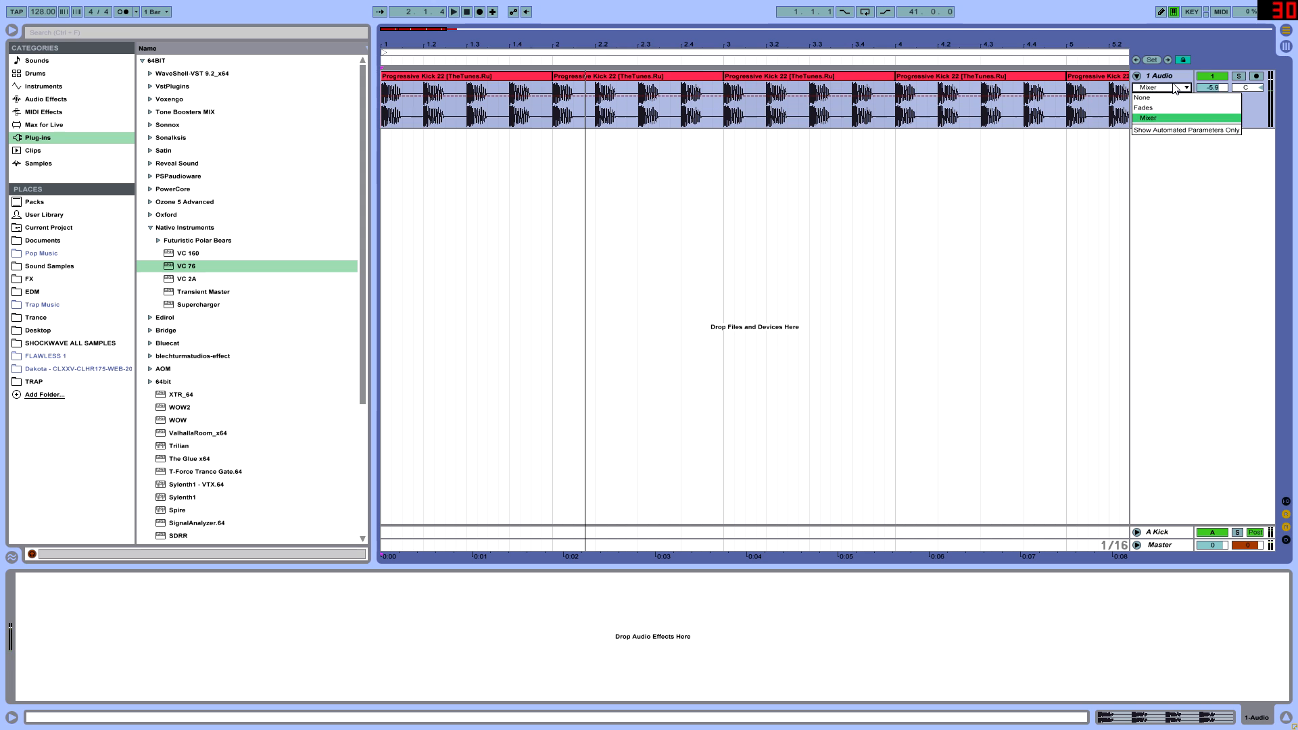
# Add the EQ Eight audio effect to the 1 Audio kick track
pyautogui.click(43, 86)
pyautogui.click(54, 100)
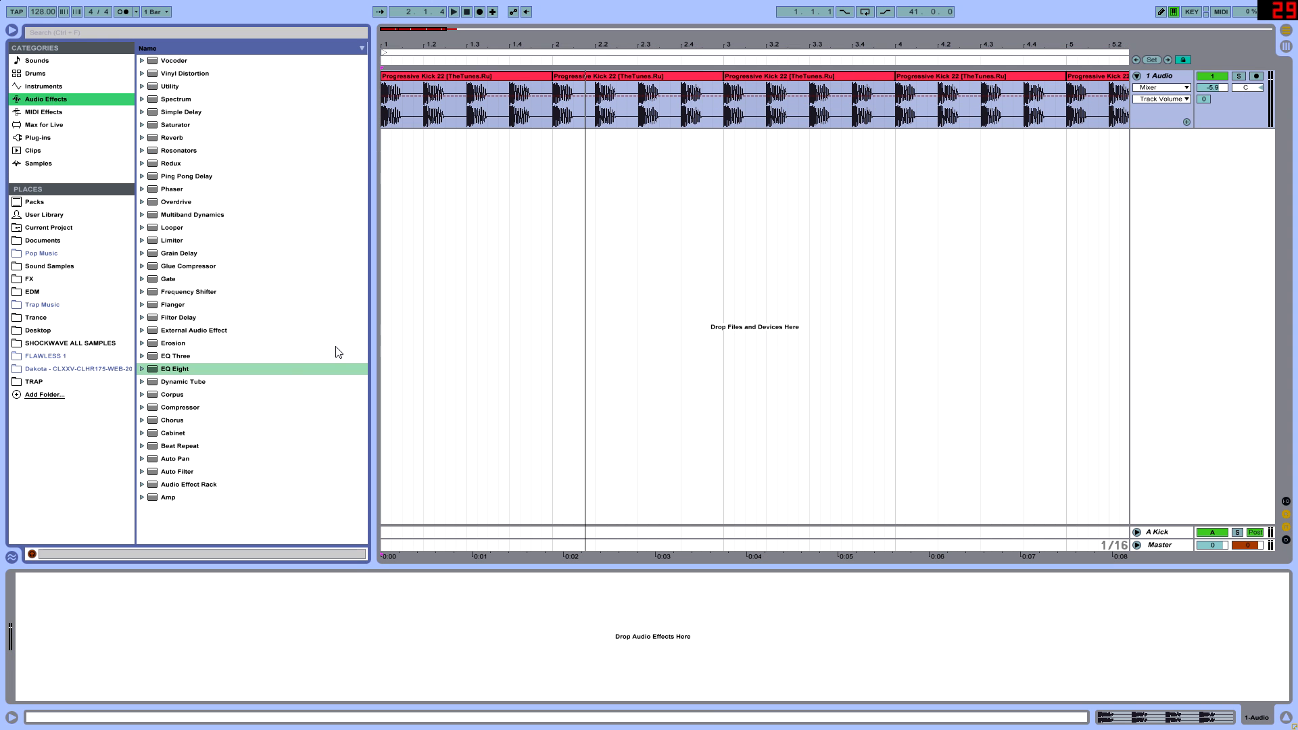
pyautogui.moveTo(187, 372); pyautogui.dragTo(127, 636)
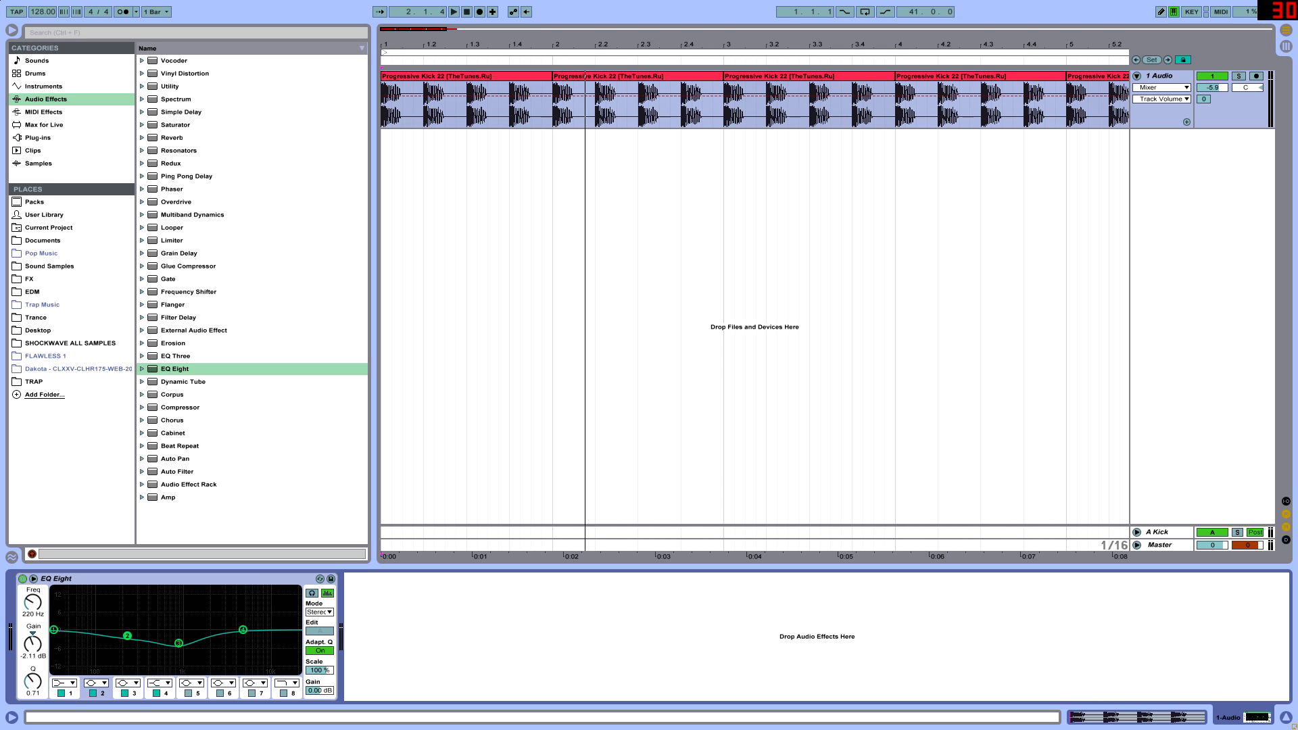
# Enable EQ Eight's band 8 and set band 1 to a low cut at 44 Hz, checking the kick during playback
pyautogui.click(284, 692)
pyautogui.click(64, 683)
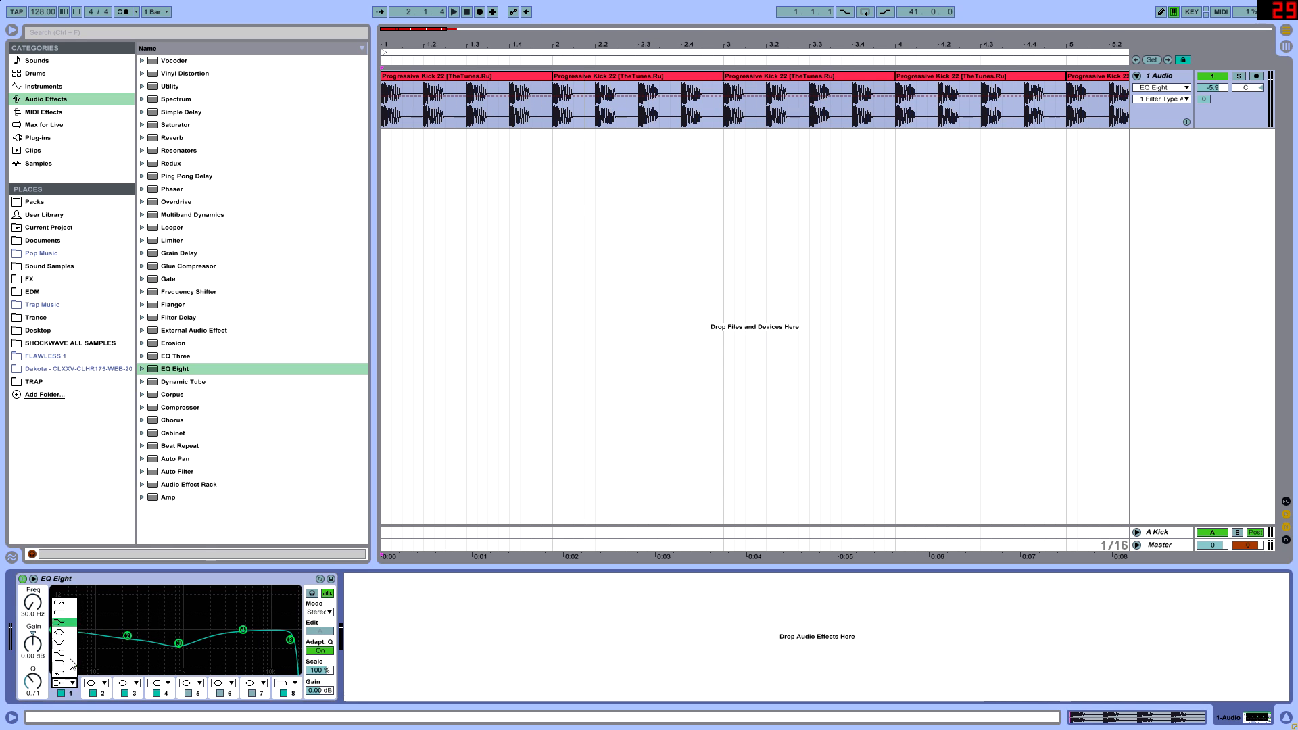
pyautogui.click(68, 623)
pyautogui.moveTo(61, 638); pyautogui.dragTo(69, 638)
pyautogui.press('space')
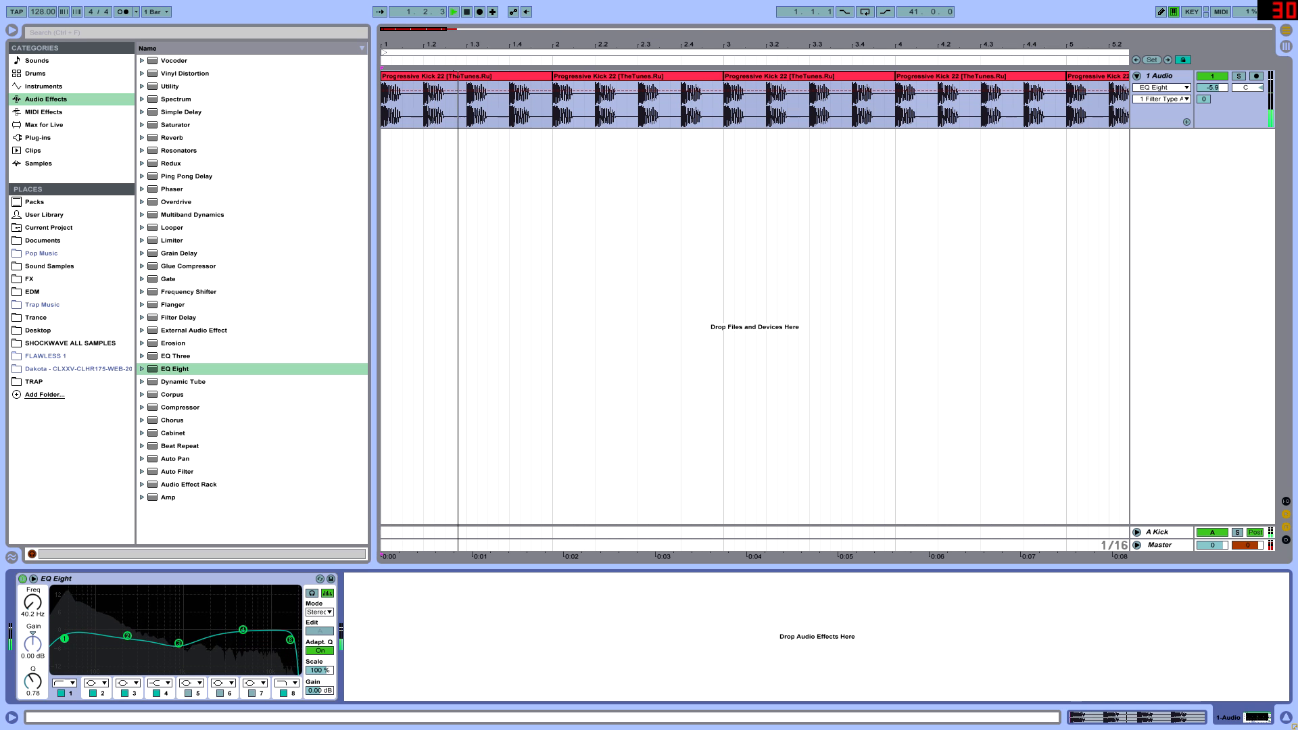
pyautogui.press('Tab')
pyautogui.press('space')
# Load the Native Instruments VC 76 compressor onto the A Kick return track and move its window clear of the device chain
pyautogui.click(1179, 34)
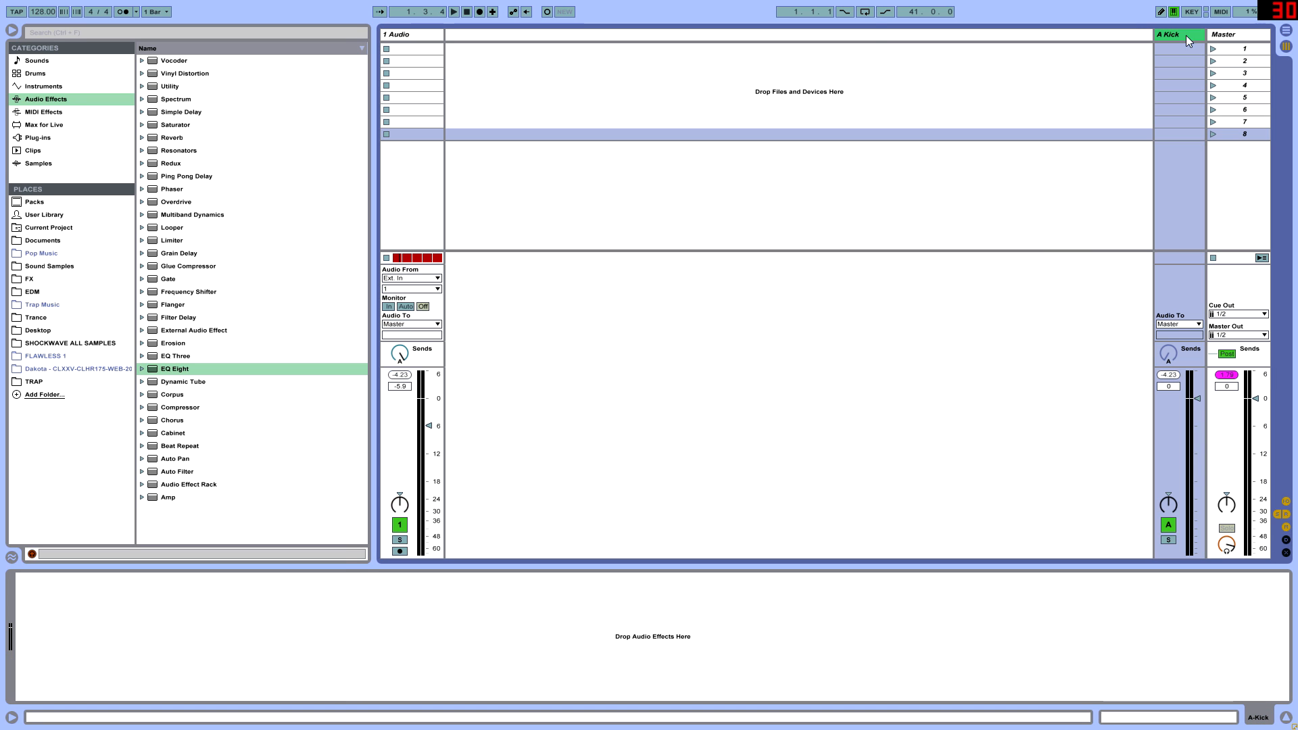
pyautogui.click(45, 138)
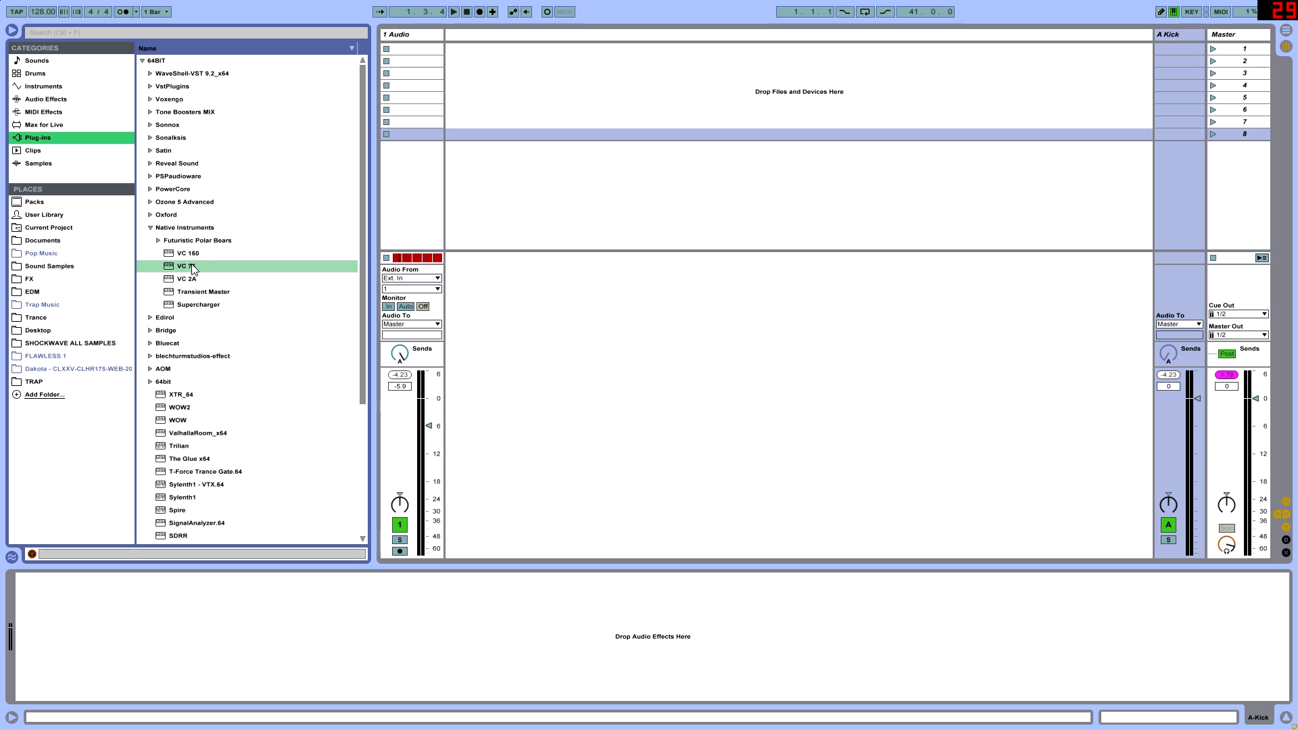
pyautogui.moveTo(192, 270); pyautogui.dragTo(267, 606)
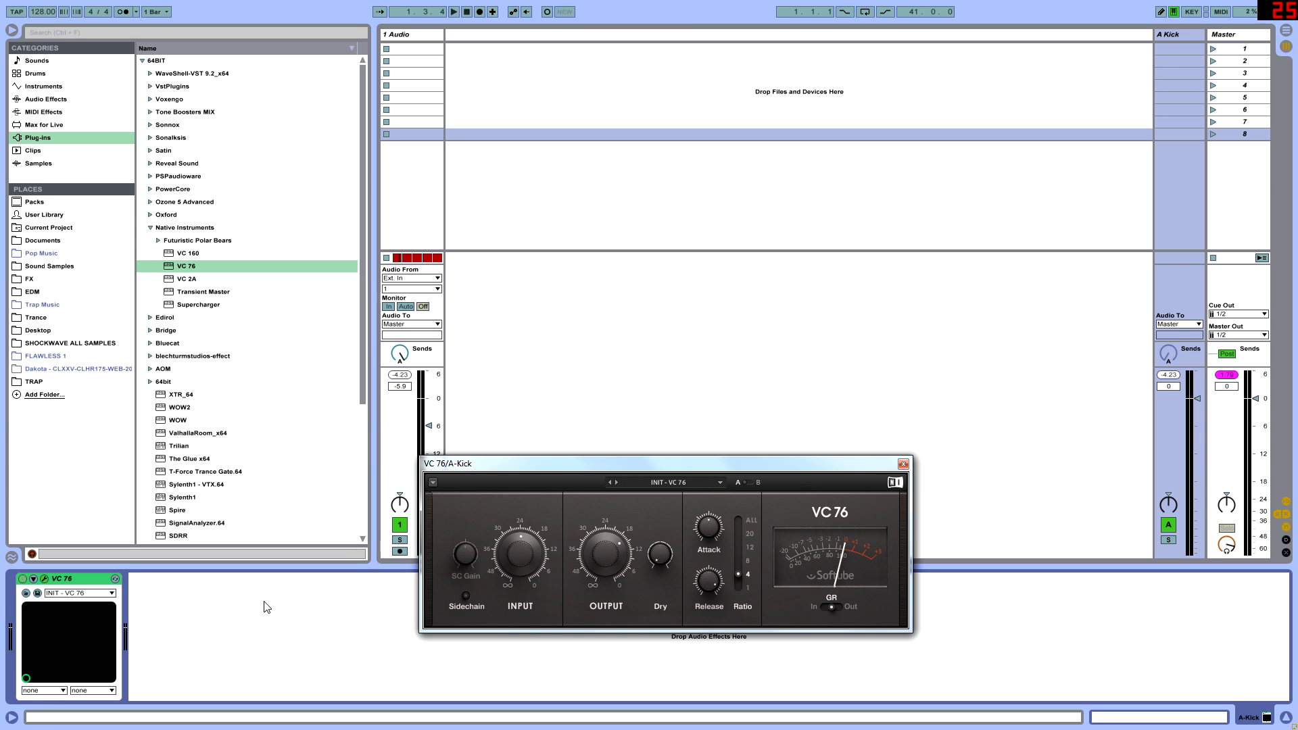
pyautogui.click(682, 482)
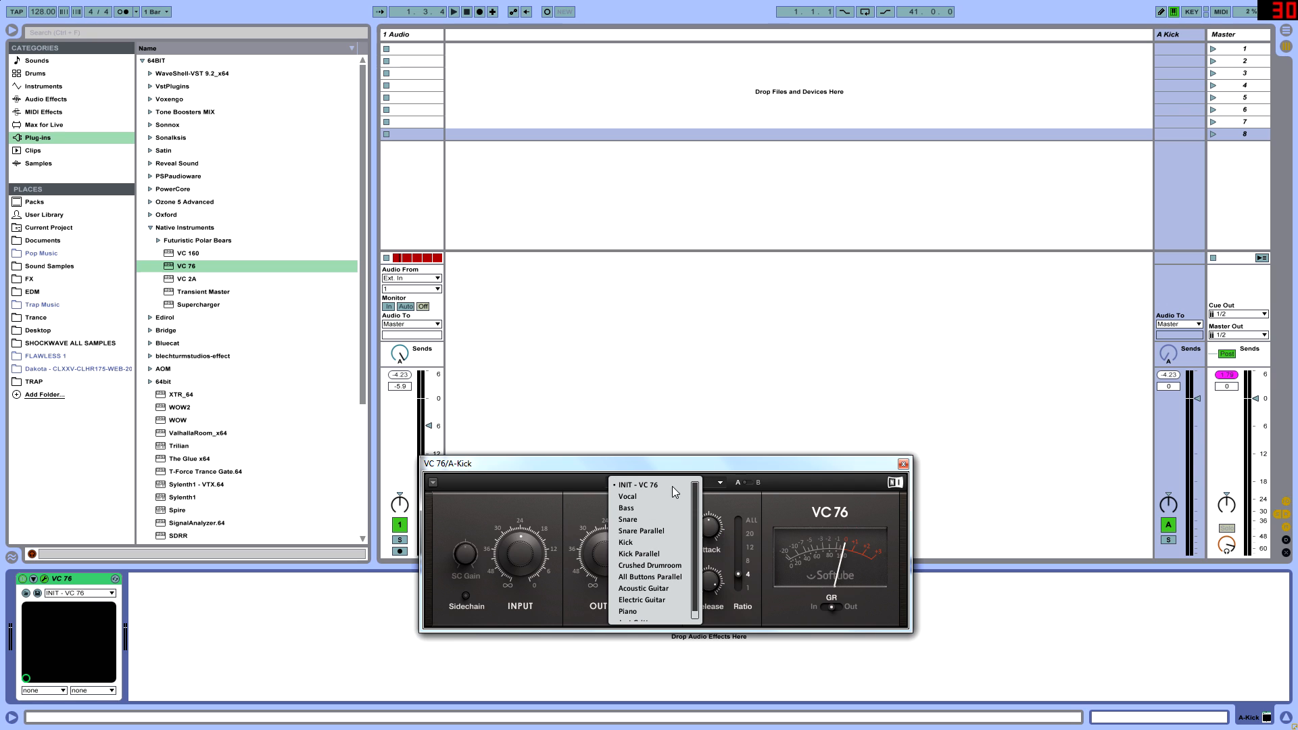
pyautogui.moveTo(770, 466); pyautogui.dragTo(867, 370)
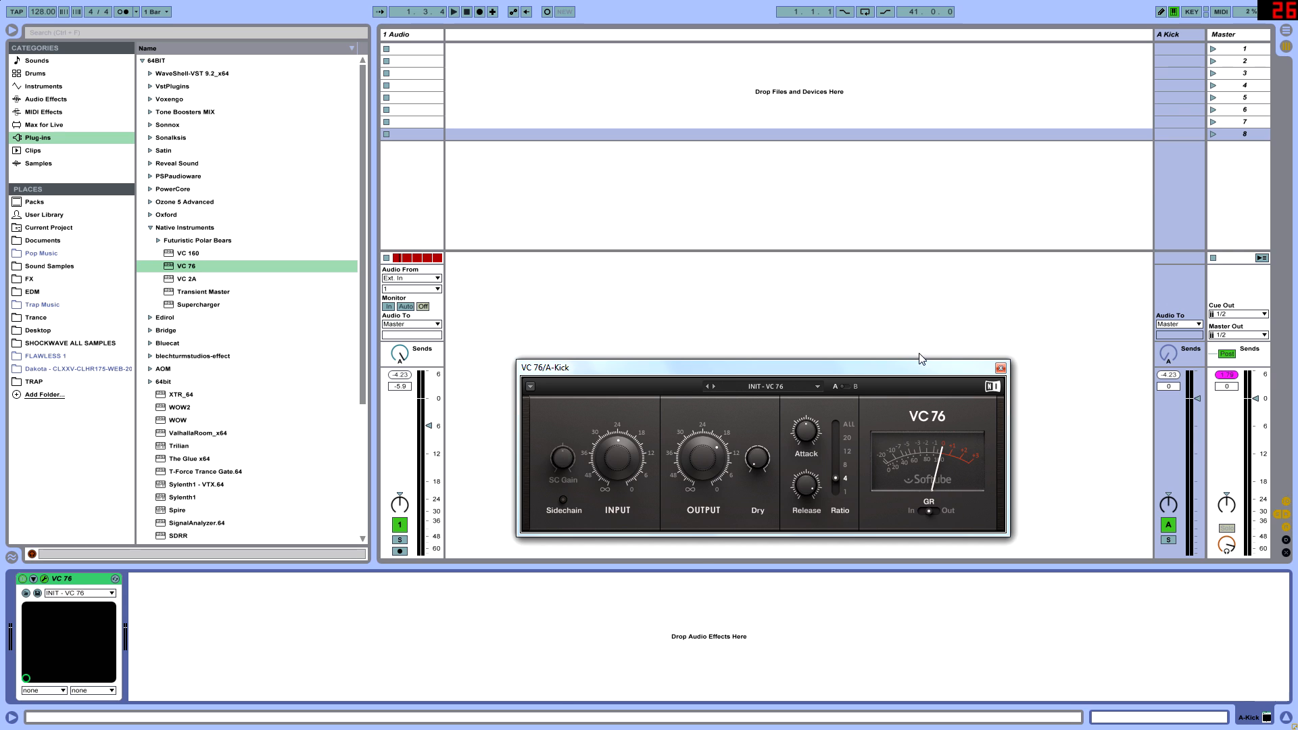
pyautogui.moveTo(782, 367); pyautogui.dragTo(743, 321)
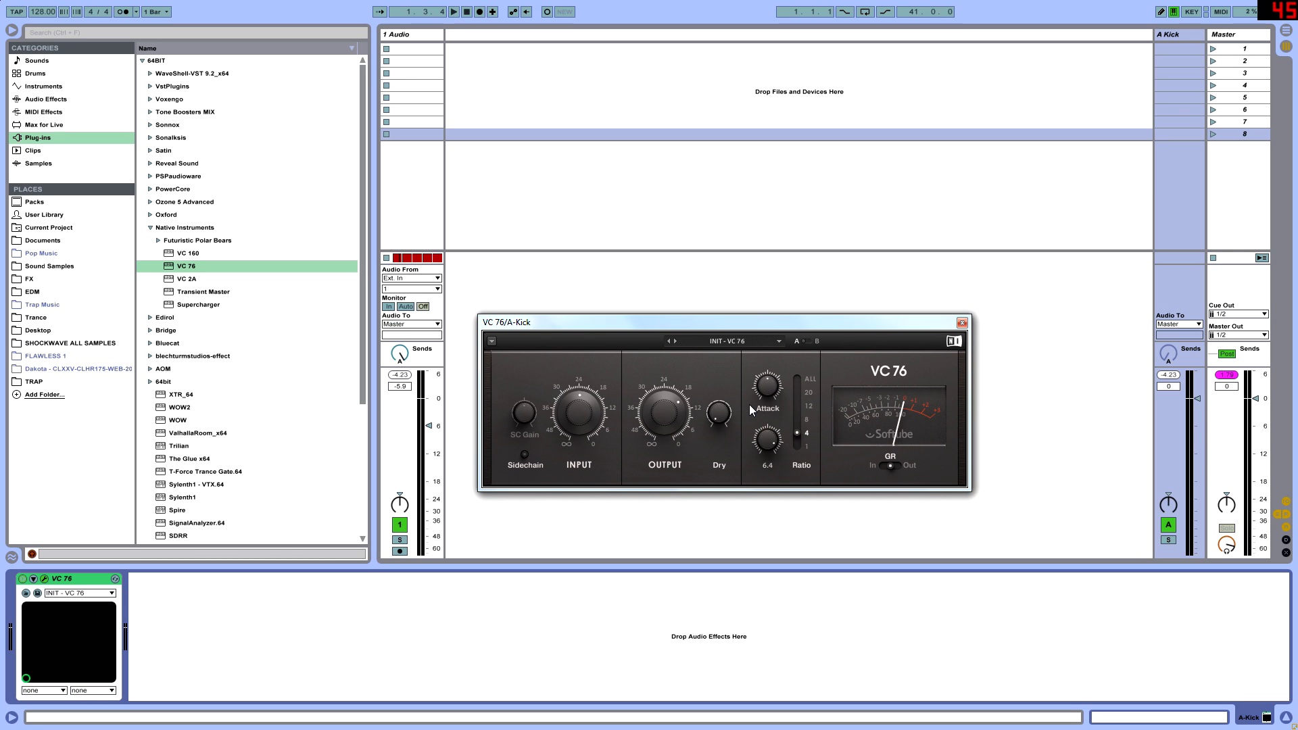
# Examine the device chains of the 1 Audio track and the A Kick return, and the options for inserting tracks
pyautogui.click(424, 34)
pyautogui.press('Tab')
pyautogui.click(454, 74)
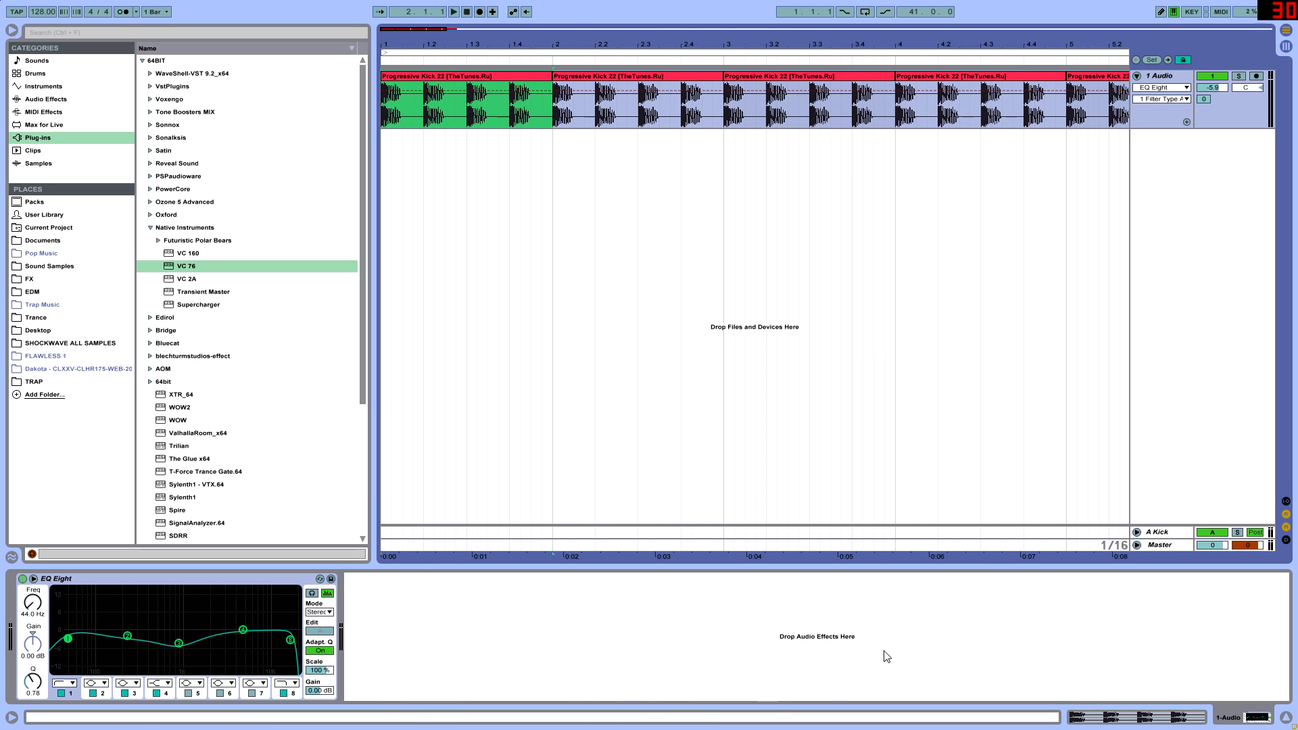
pyautogui.click(1169, 88)
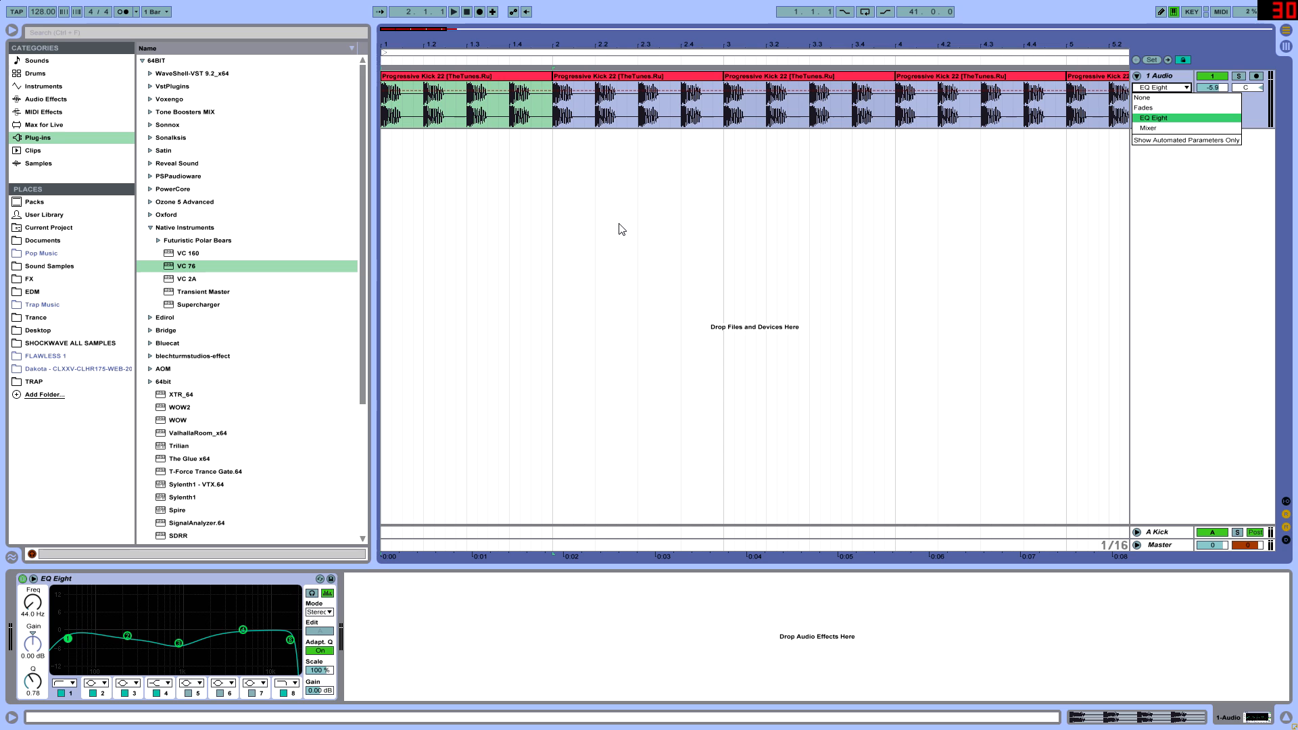
pyautogui.click(1148, 128)
pyautogui.press('Tab')
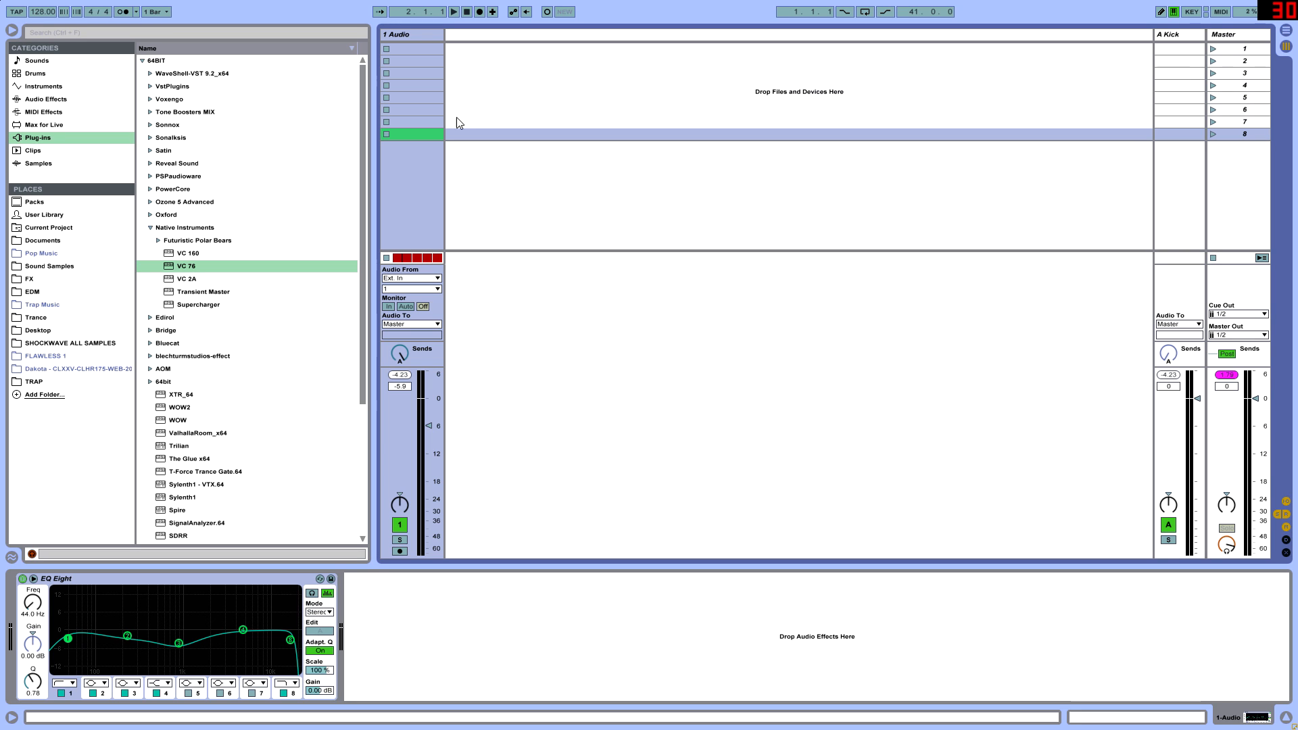
pyautogui.click(419, 39)
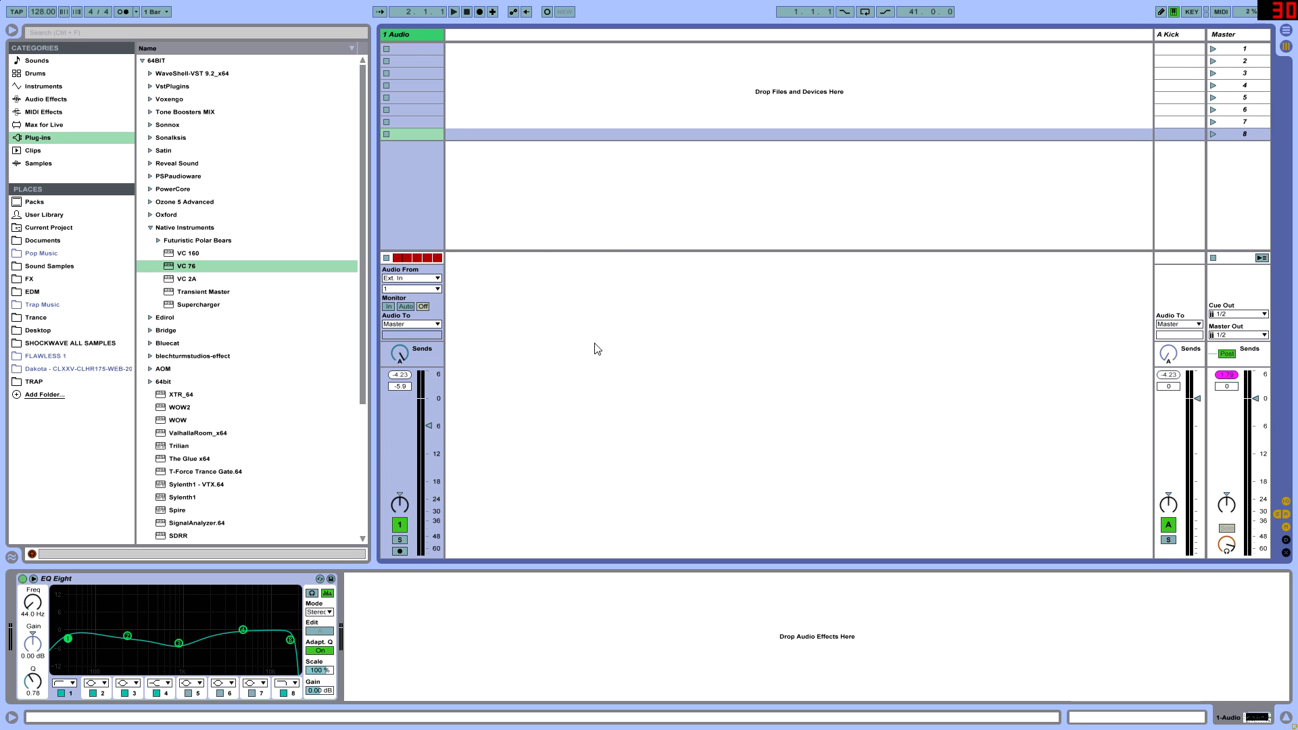
pyautogui.click(1186, 32)
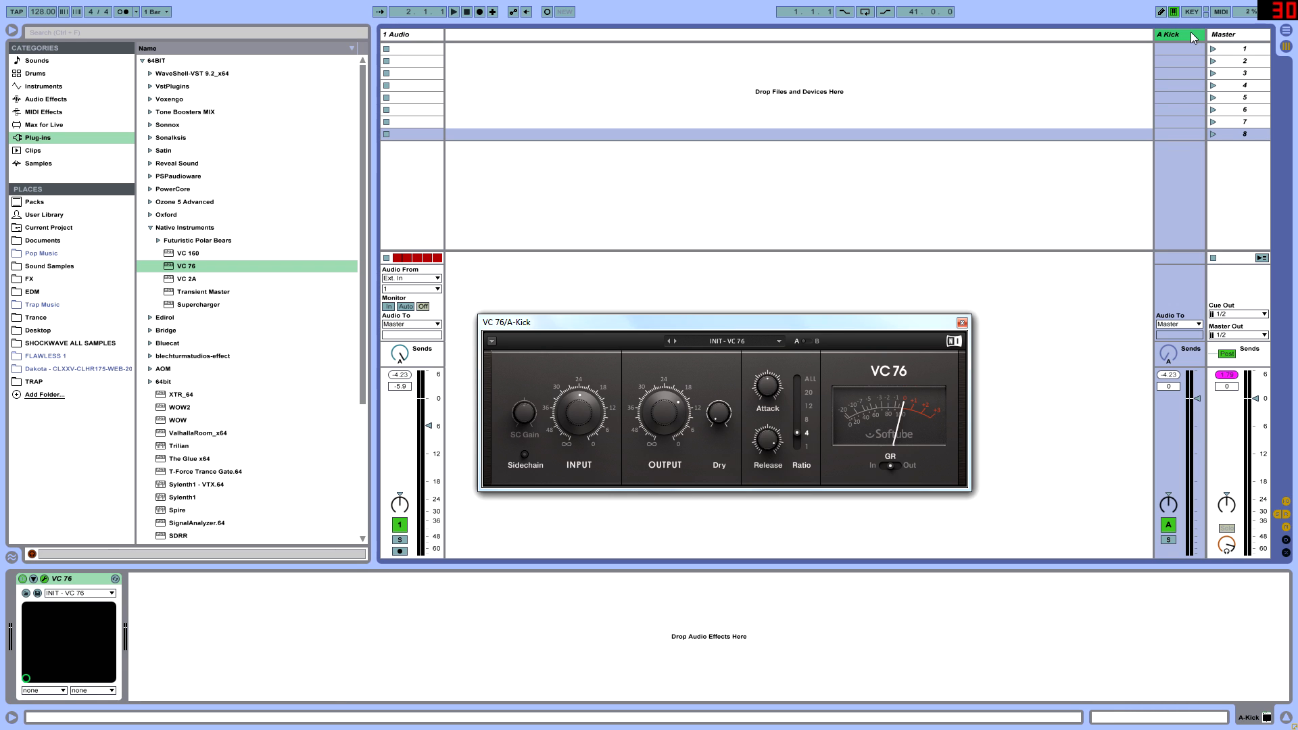
pyautogui.click(961, 322)
pyautogui.press('Left')
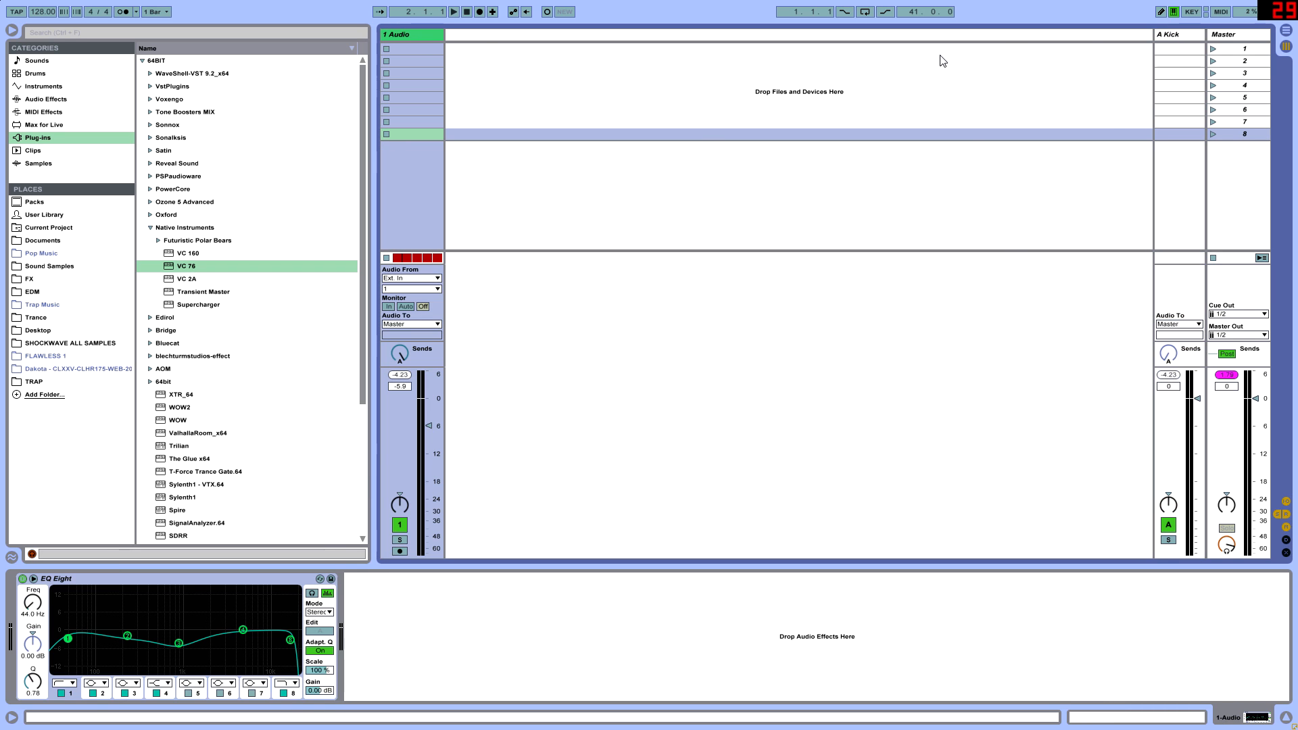
pyautogui.click(1191, 34)
pyautogui.press('Tab')
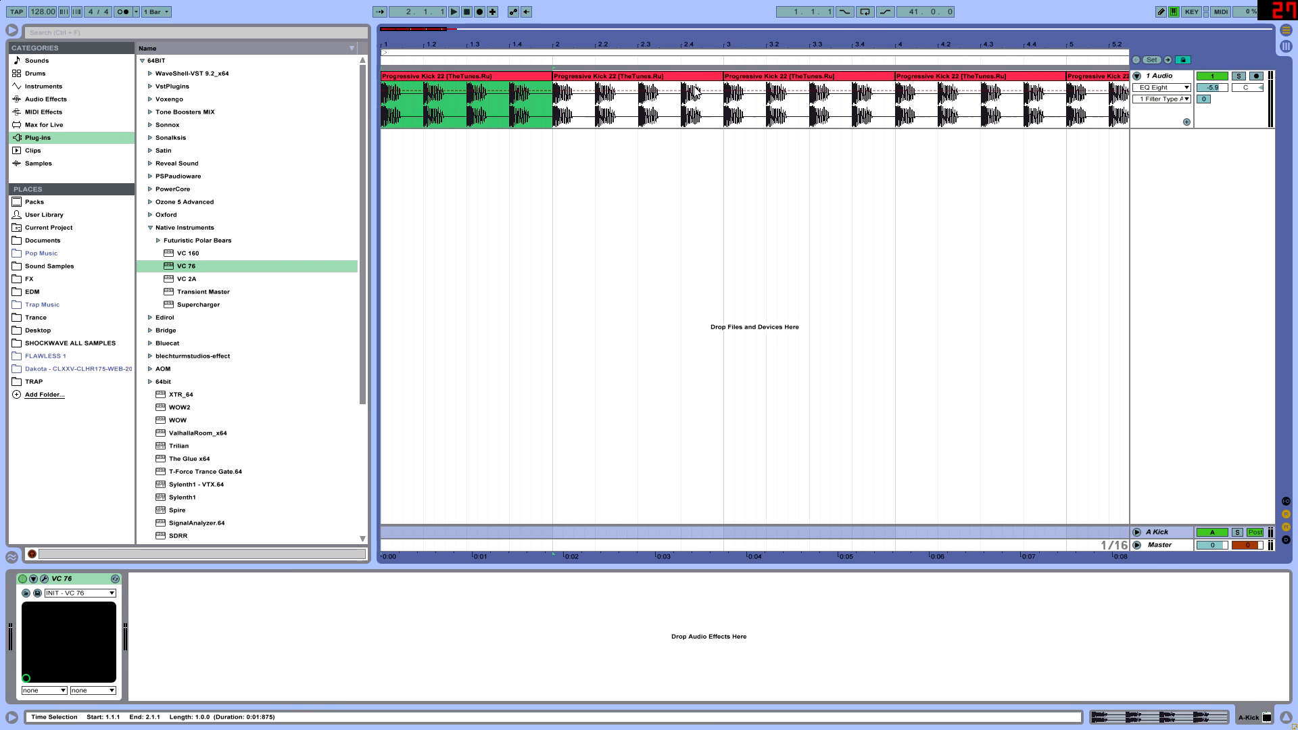
pyautogui.press('Tab')
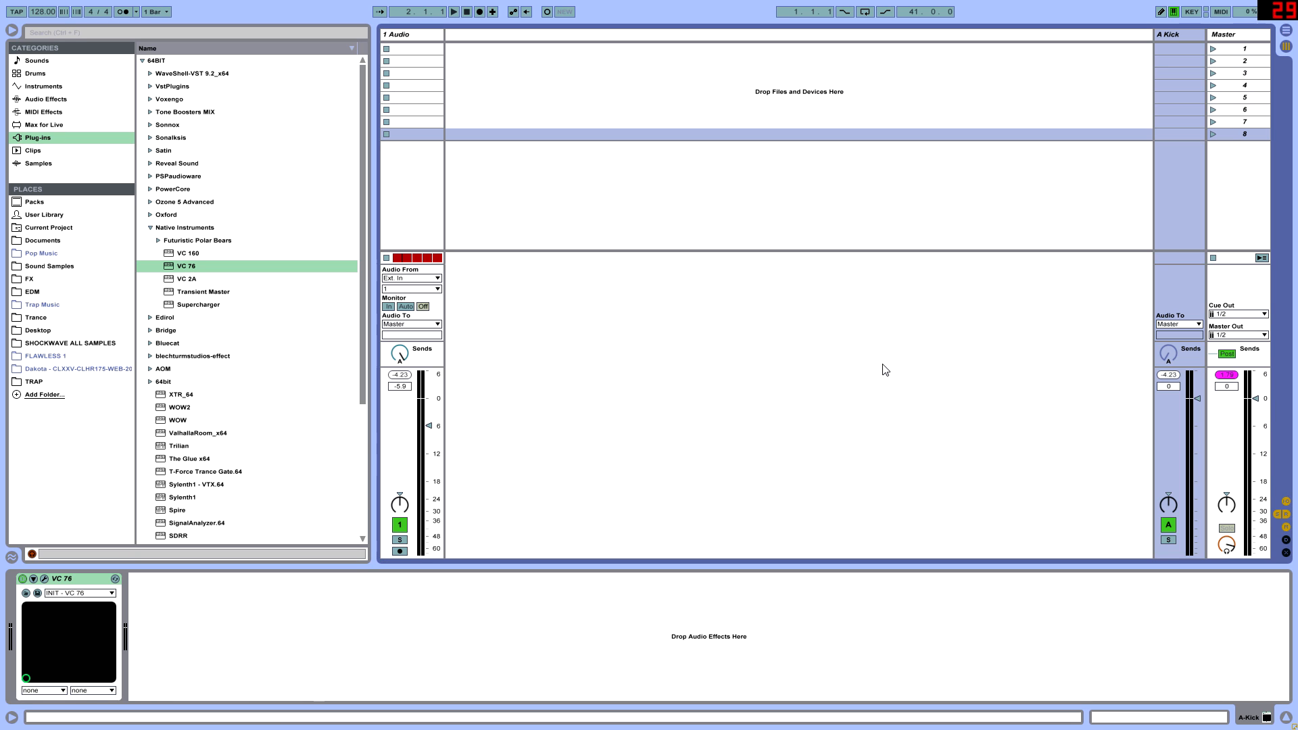
pyautogui.click(408, 34)
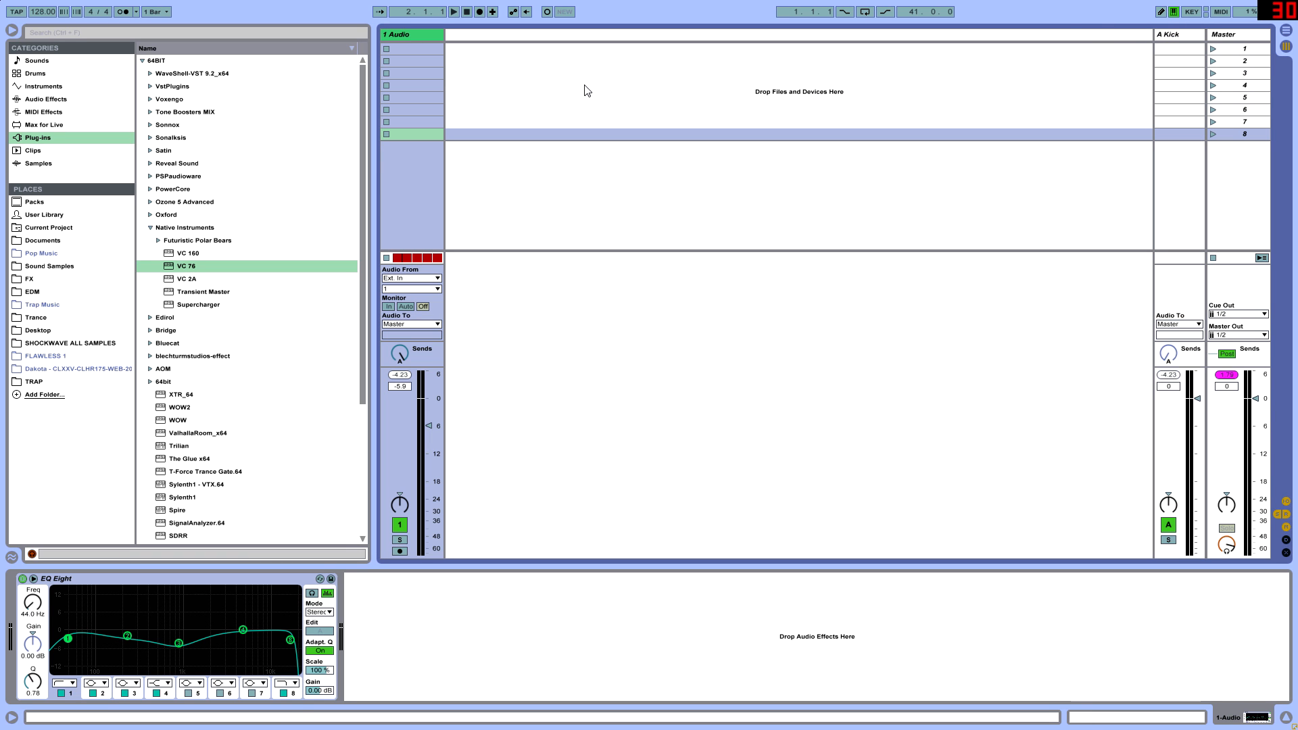
pyautogui.click(1184, 35)
pyautogui.click(414, 33)
pyautogui.click(1155, 34)
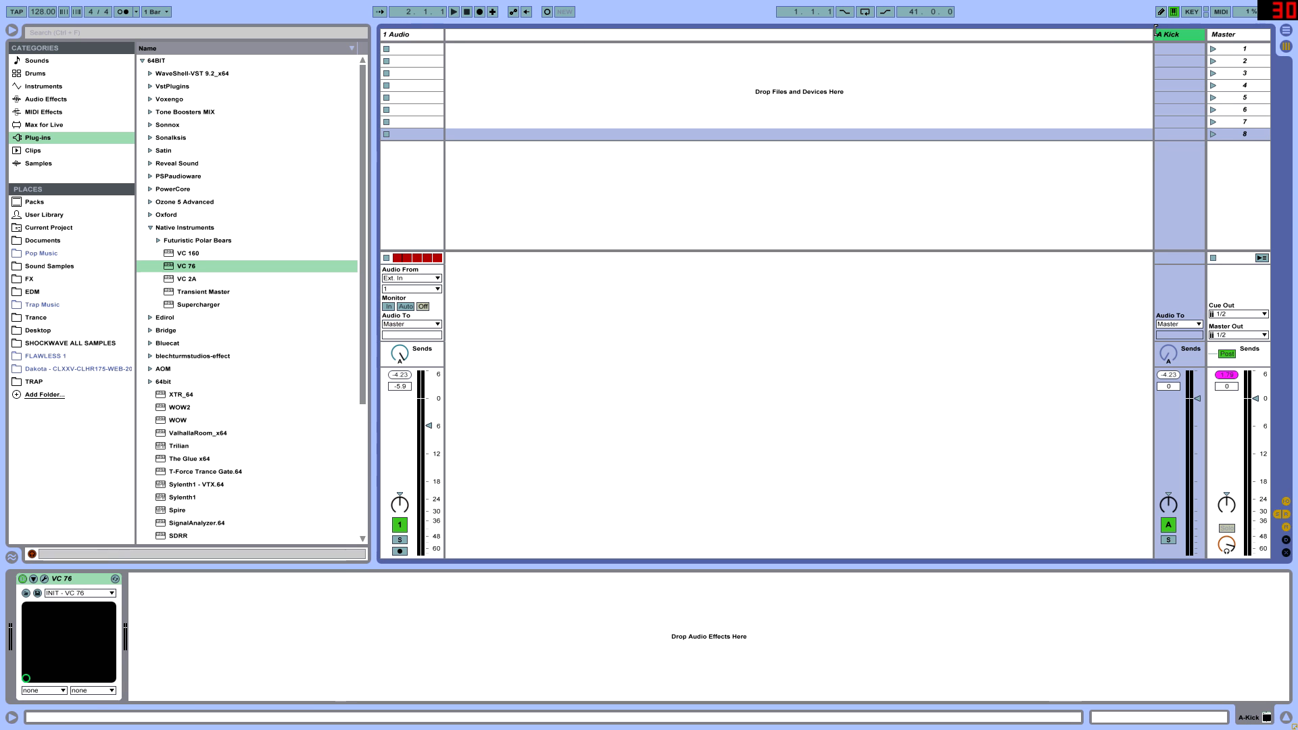
pyautogui.click(34, 579)
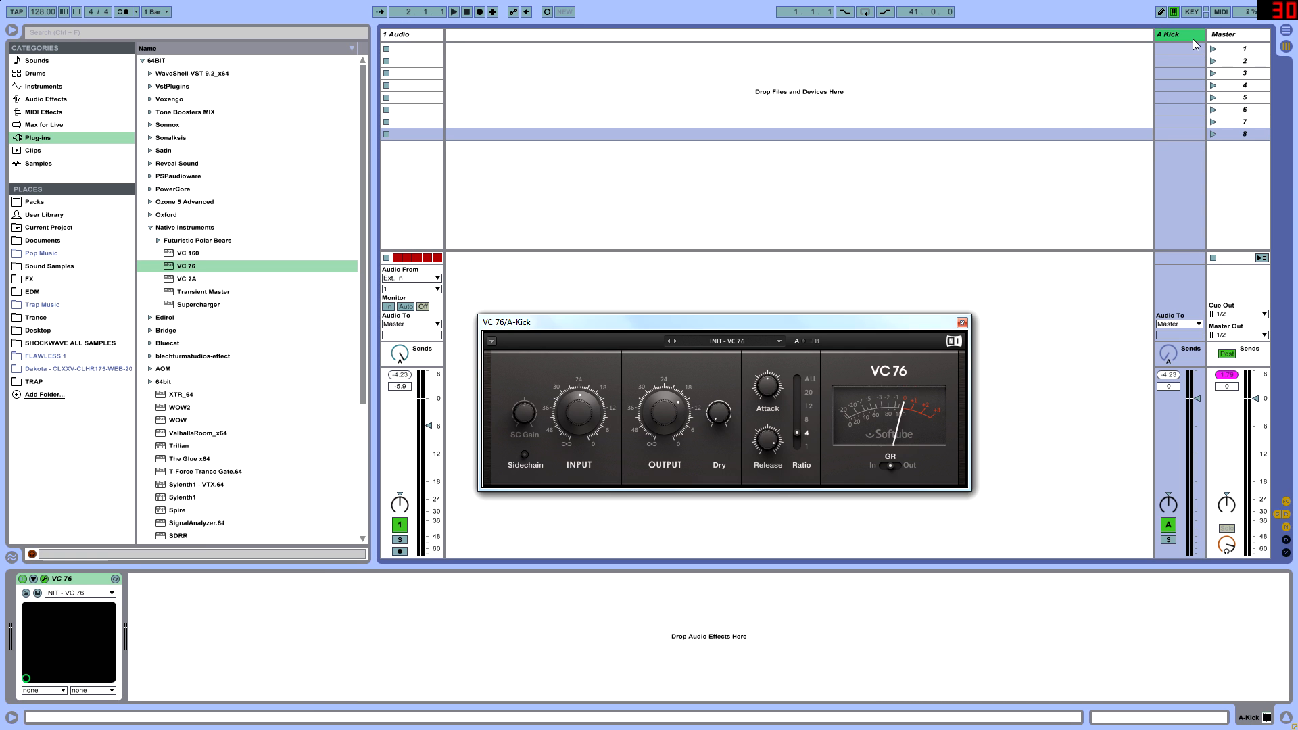
pyautogui.rightClick(1039, 87)
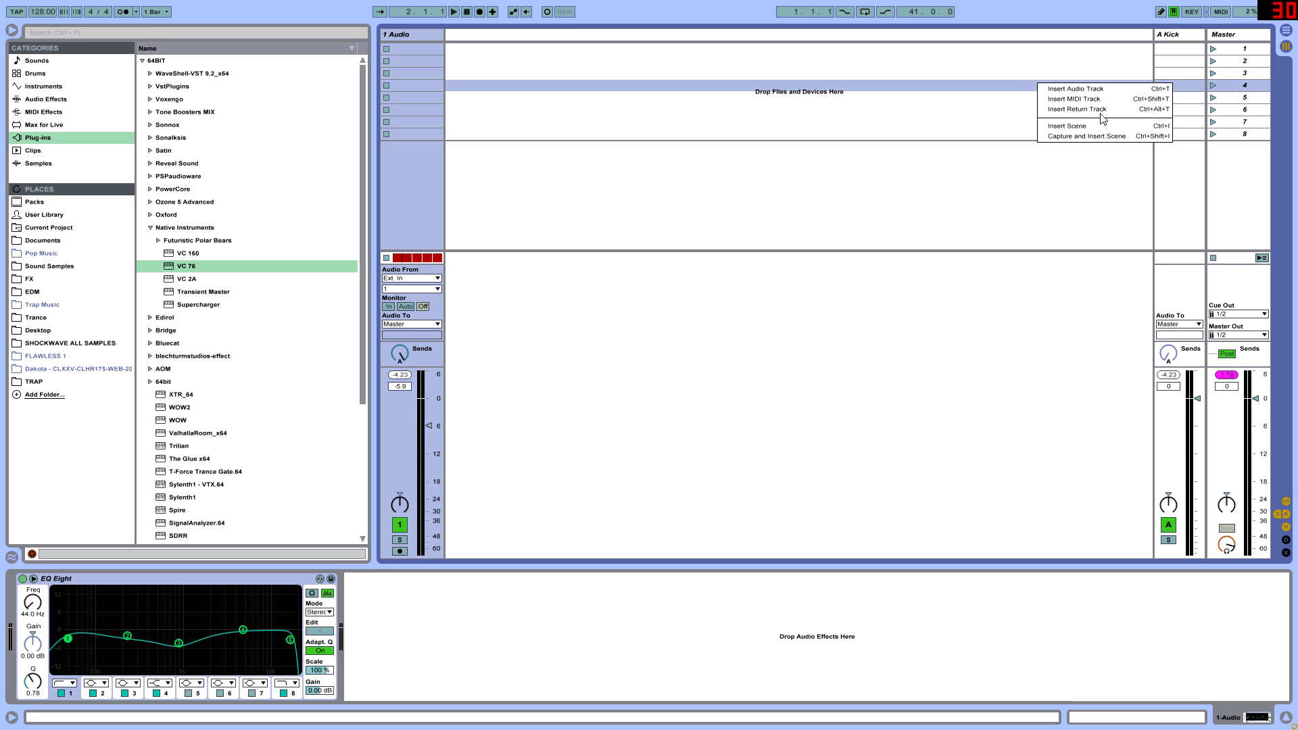
# Apply the Kick preset to the VC 76 on the A Kick return and close the plug-in window
pyautogui.click(1177, 32)
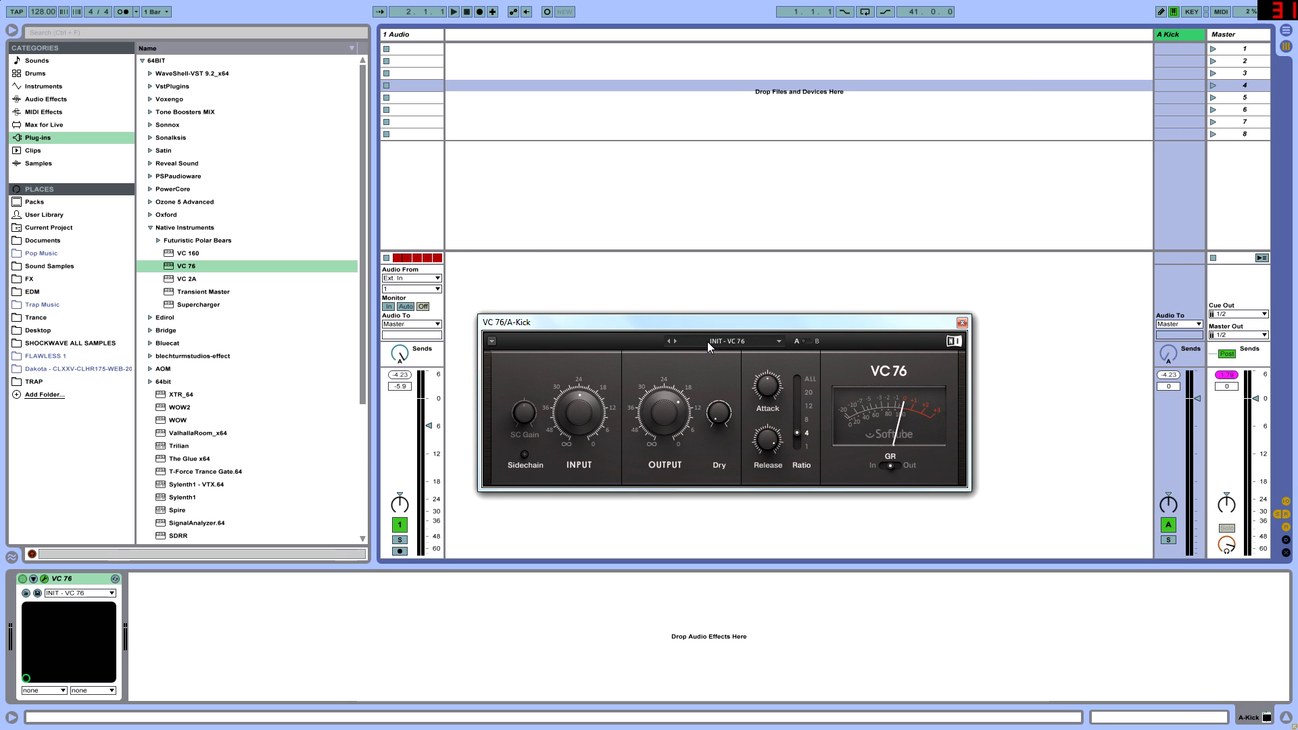
pyautogui.click(724, 340)
pyautogui.click(520, 342)
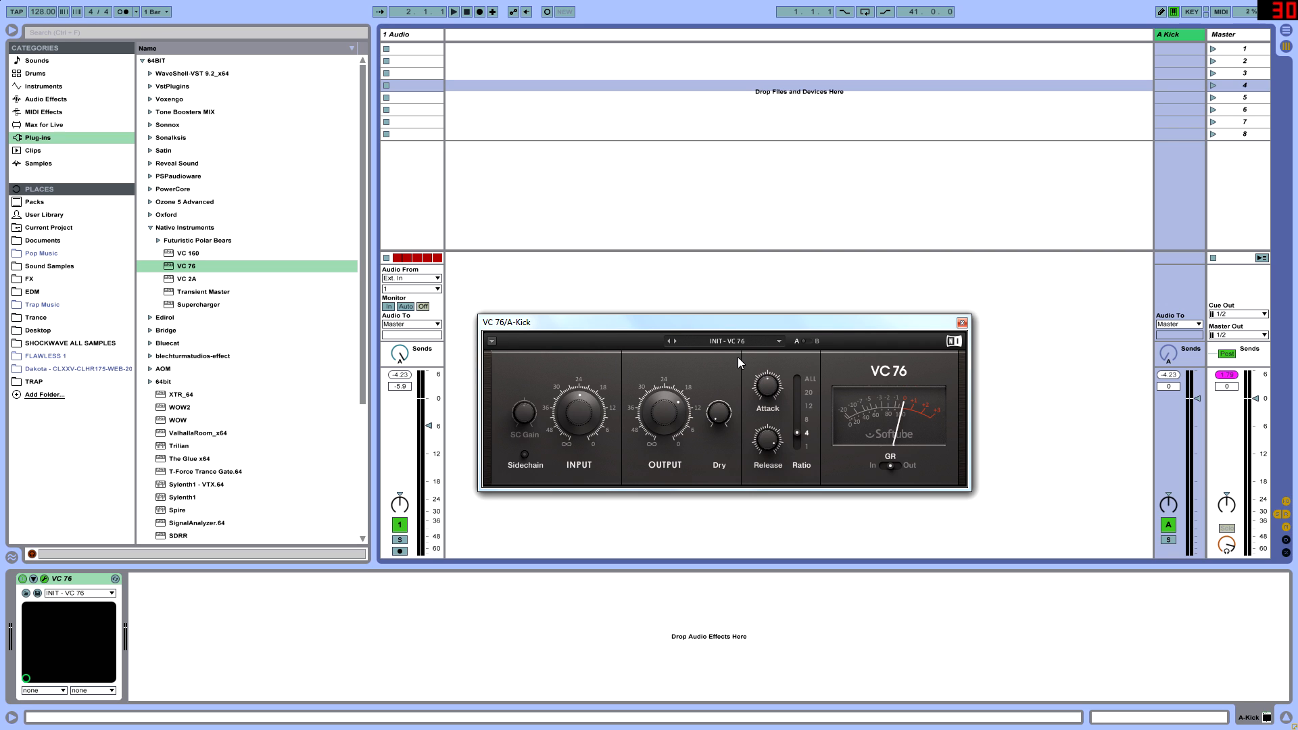
pyautogui.click(726, 341)
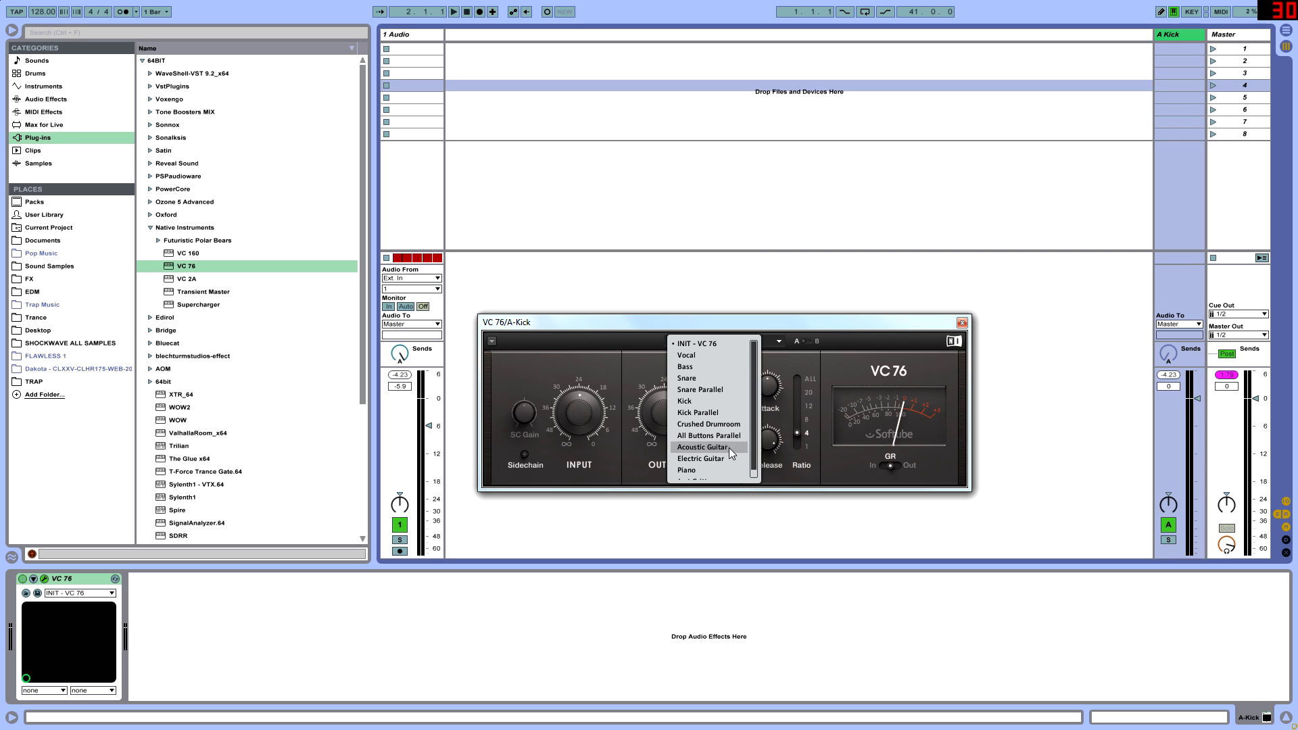
pyautogui.click(722, 402)
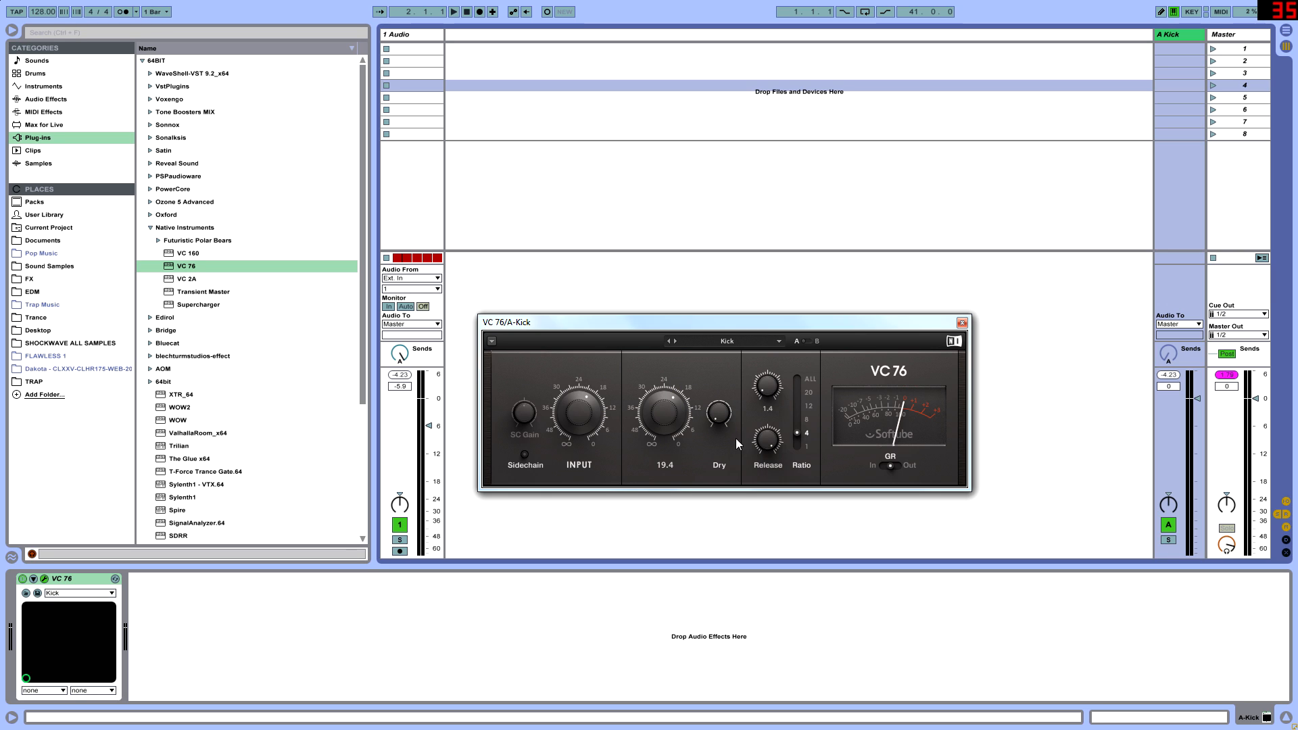
pyautogui.click(962, 323)
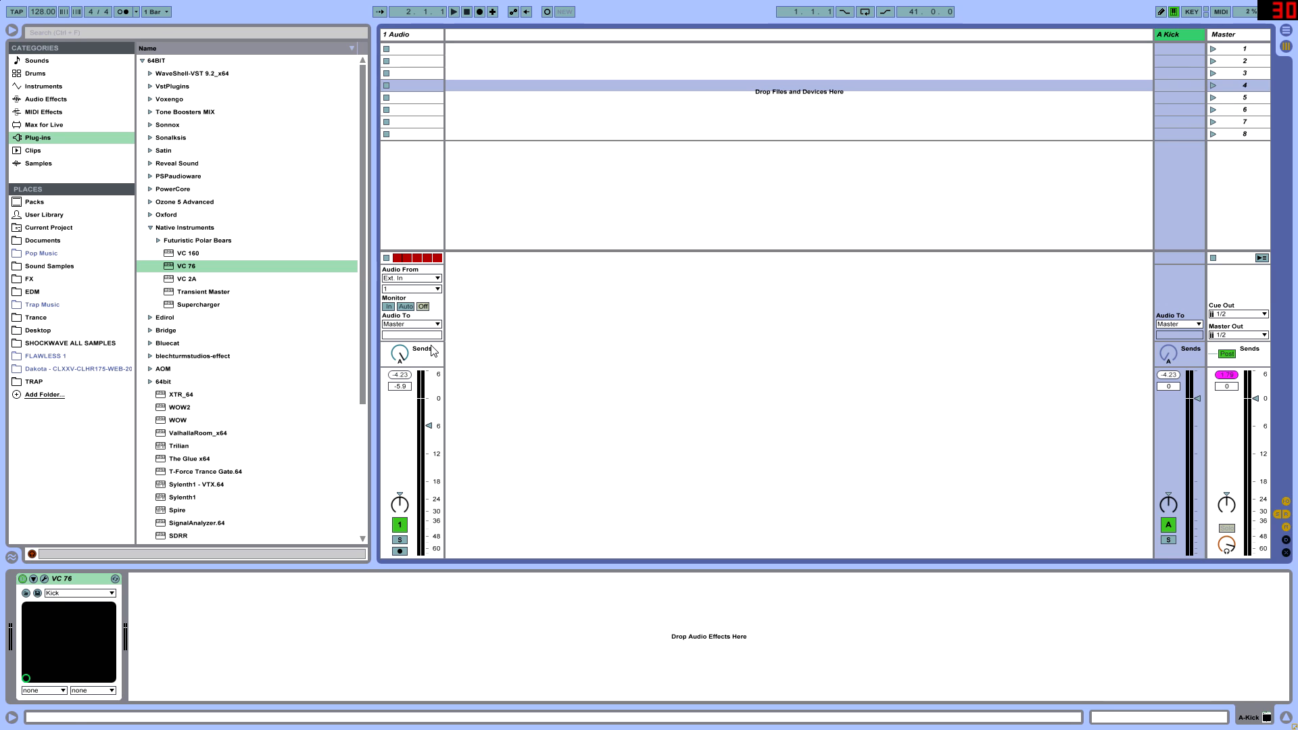
# Turn the 1 Audio track's send A all the way down
pyautogui.click(405, 357)
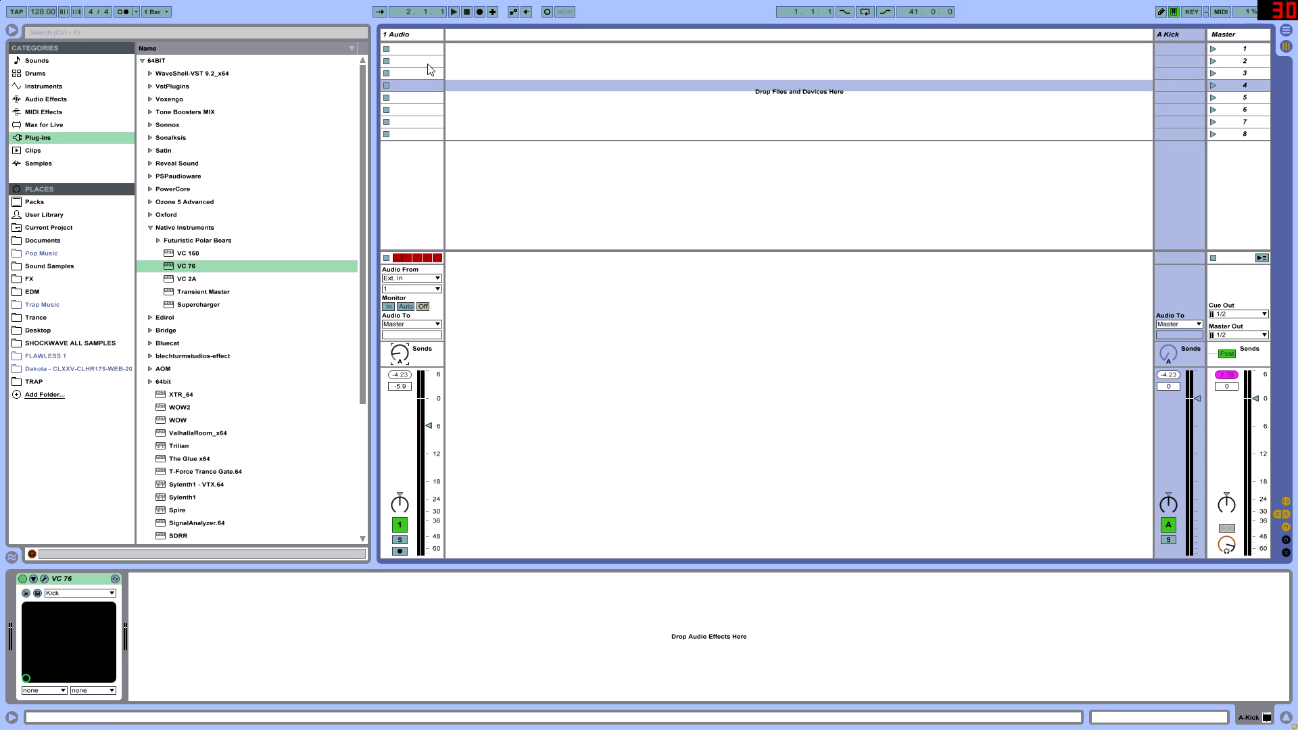
pyautogui.click(412, 48)
pyautogui.press('Tab')
pyautogui.press('Tab')
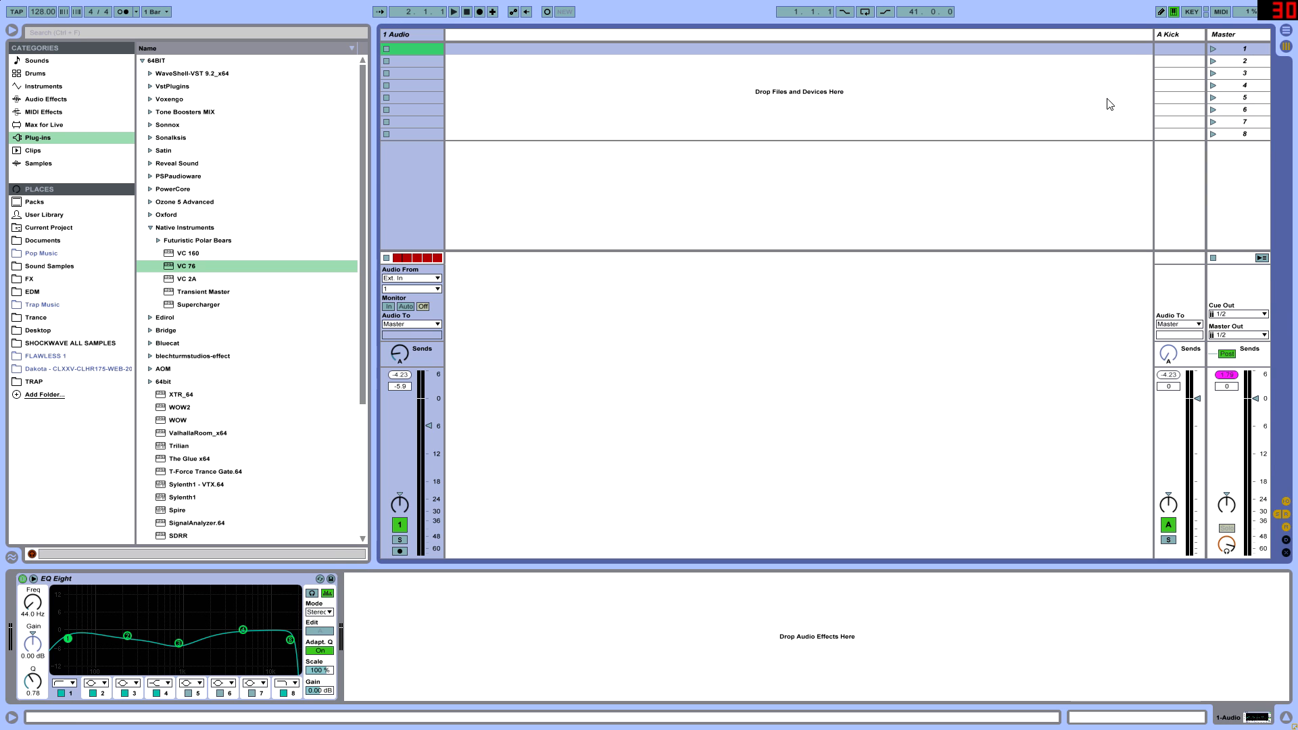
# Raise the 1 Audio track's send A again and play the kick with the A Kick return soloed
pyautogui.click(1166, 35)
pyautogui.press('space')
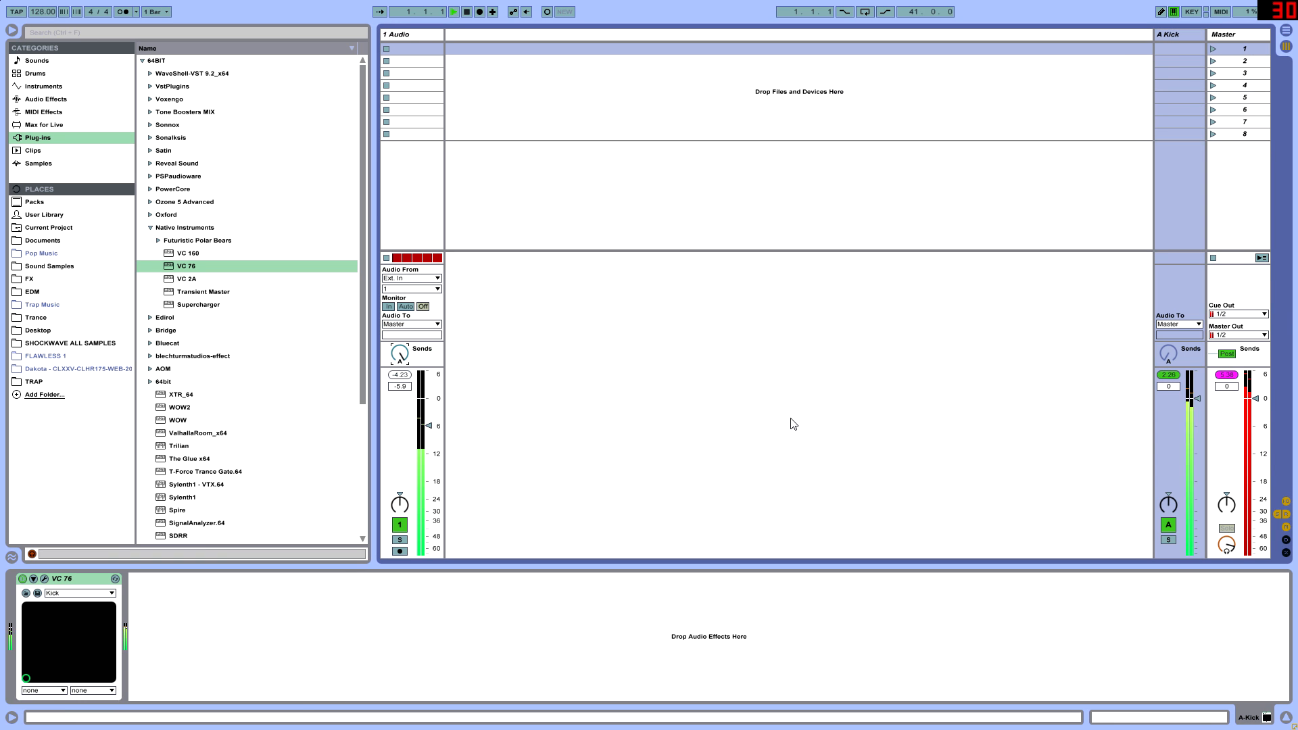
pyautogui.click(1168, 539)
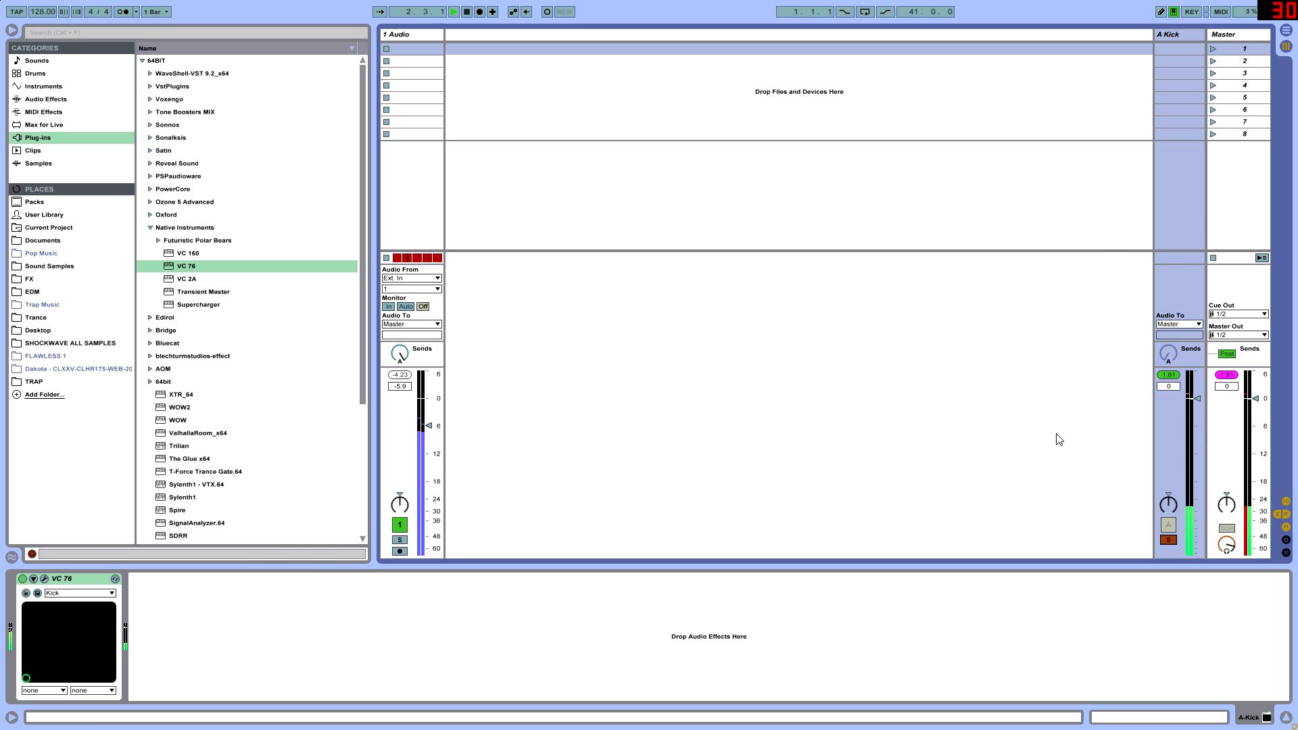
pyautogui.press('space')
# Lower the Input level of the VC 76 on the A Kick return
pyautogui.click(1178, 29)
pyautogui.click(6, 654)
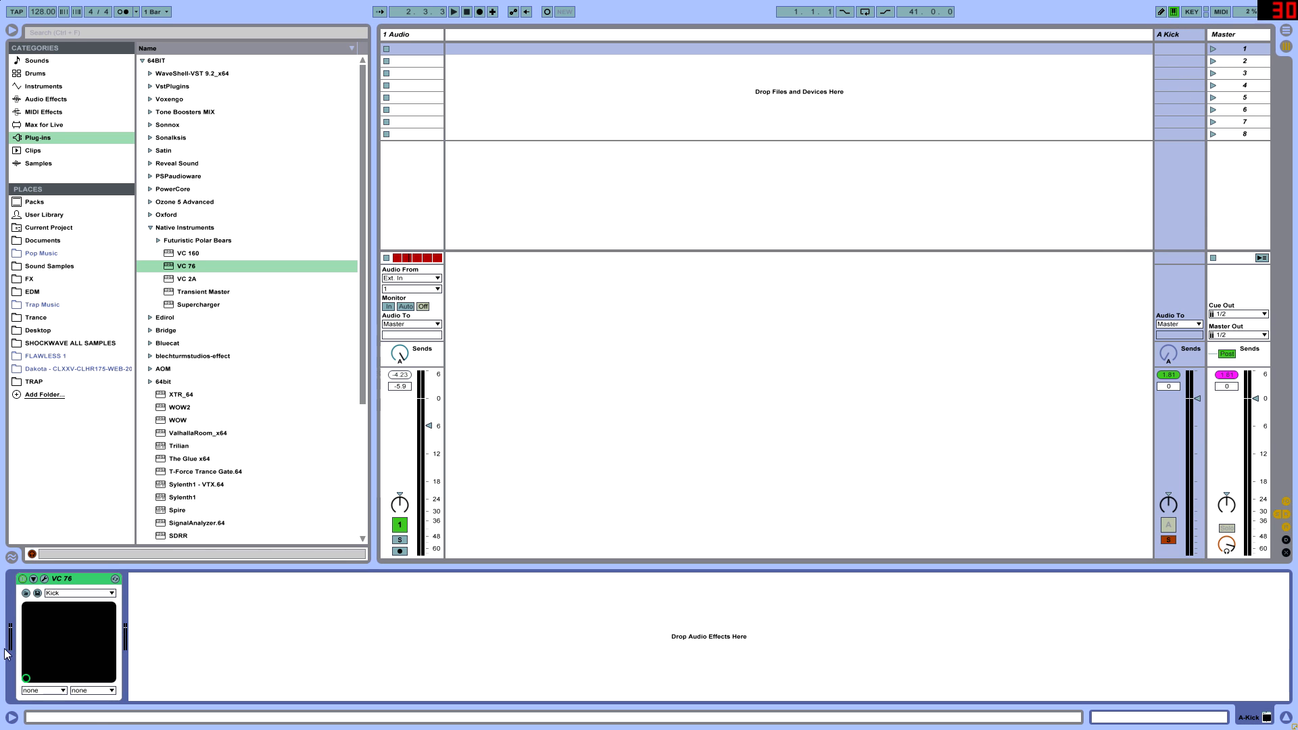
pyautogui.click(44, 578)
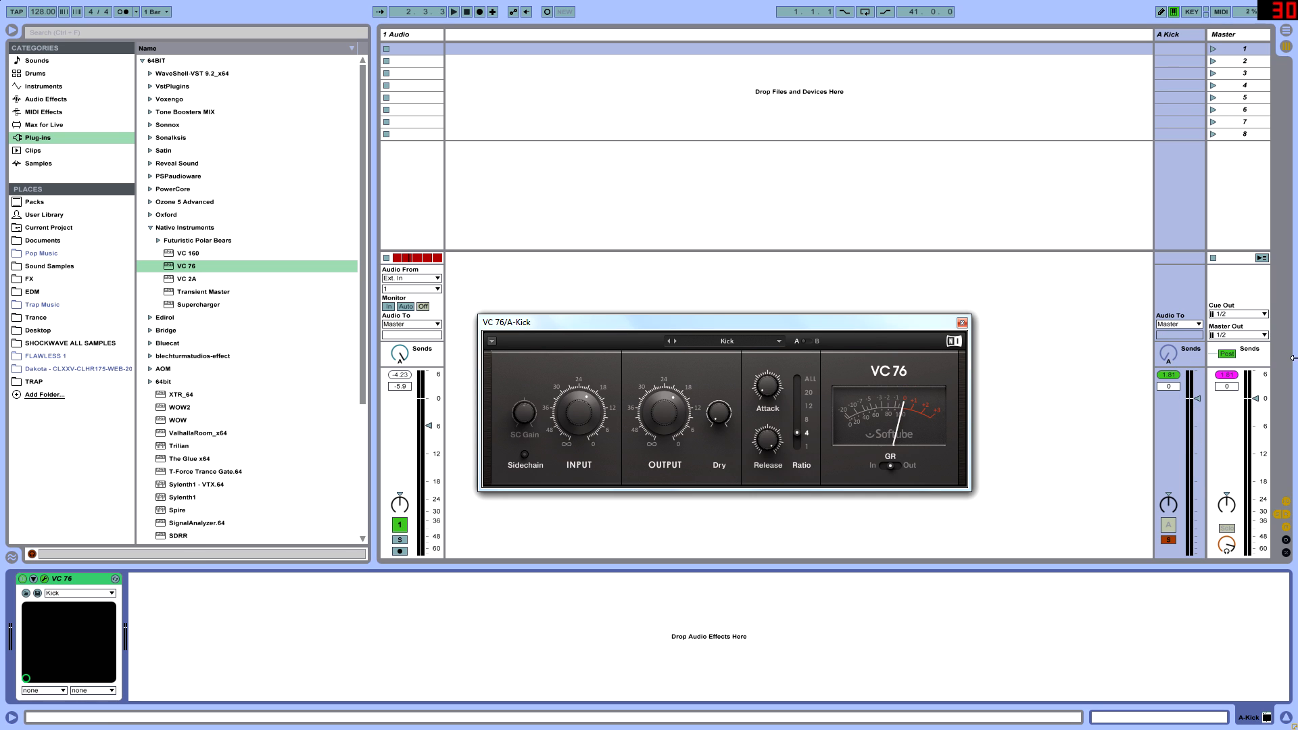
pyautogui.moveTo(590, 413)
pyautogui.moveTo(587, 435); pyautogui.dragTo(586, 467)
# Play the compressed kick return, close the VC 76 window, and switch solo to 1 Audio before clearing all solos
pyautogui.press('space')
pyautogui.click(962, 322)
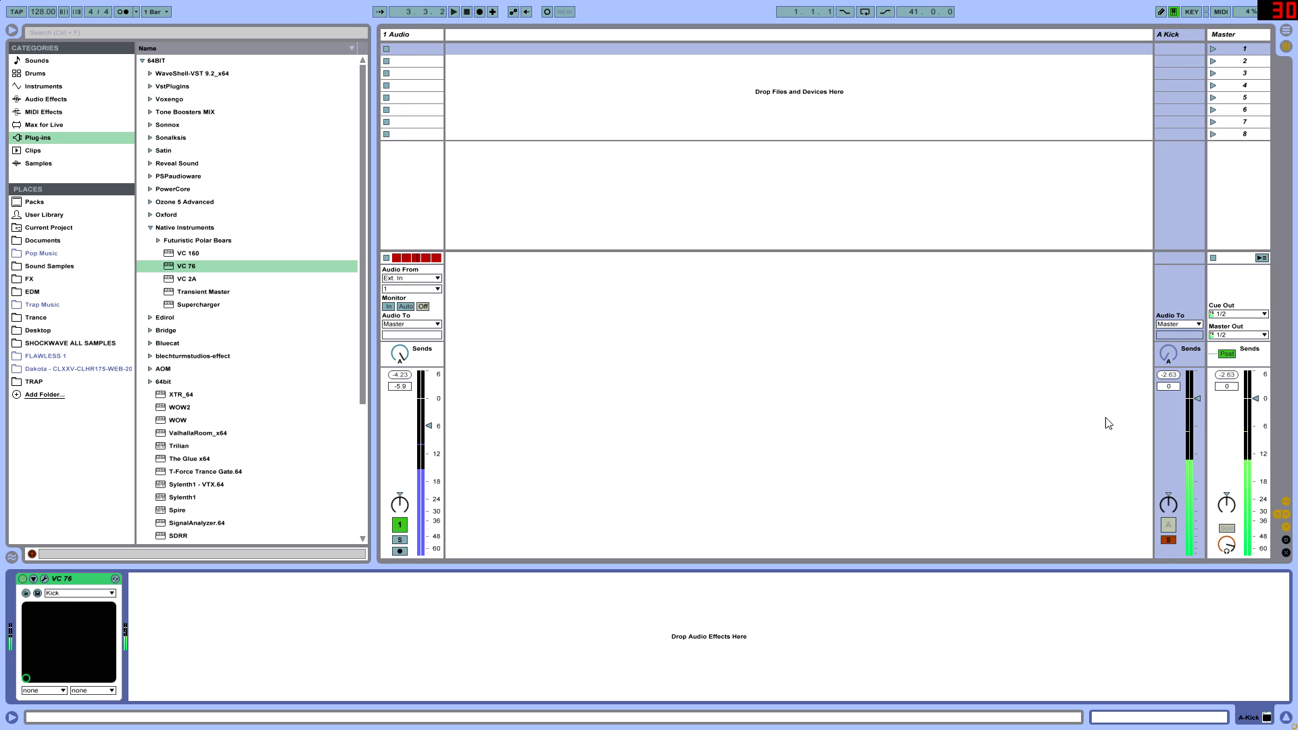
pyautogui.click(399, 540)
pyautogui.click(399, 540)
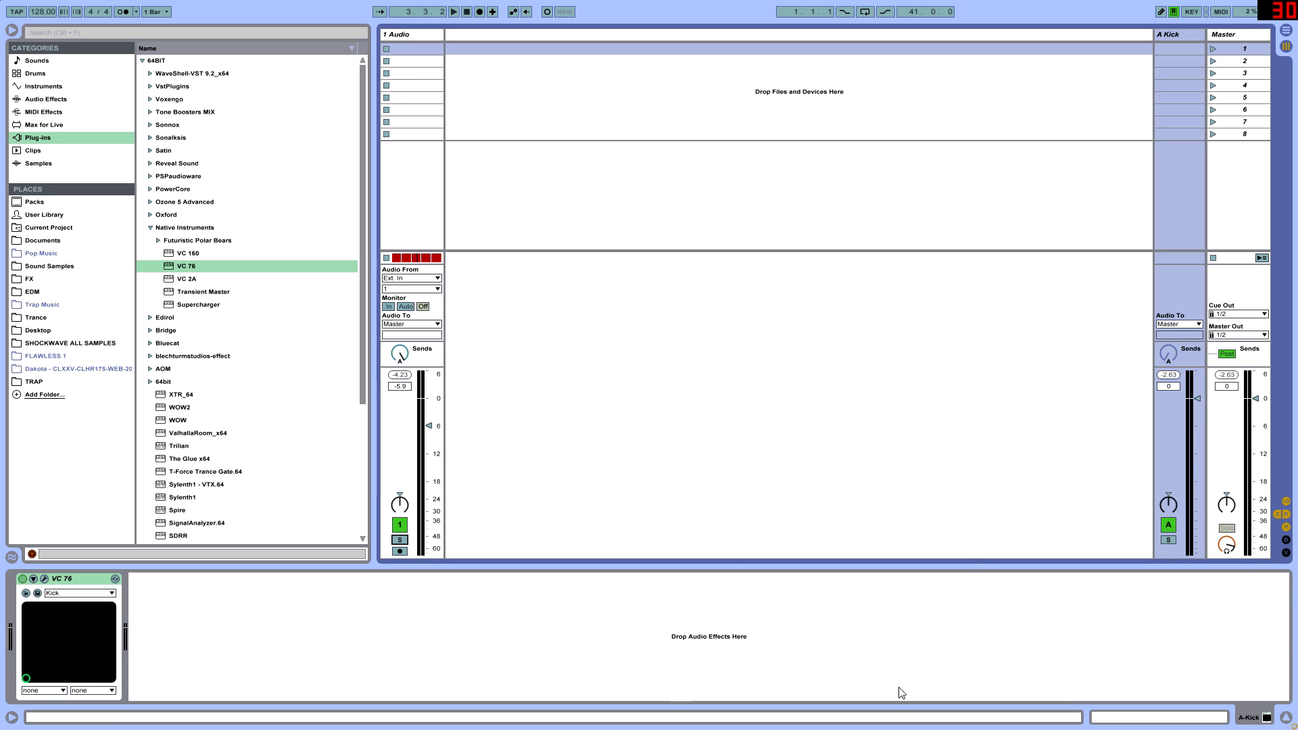
# Play the kick and compare it with the A Kick return switched off and on again
pyautogui.press('space')
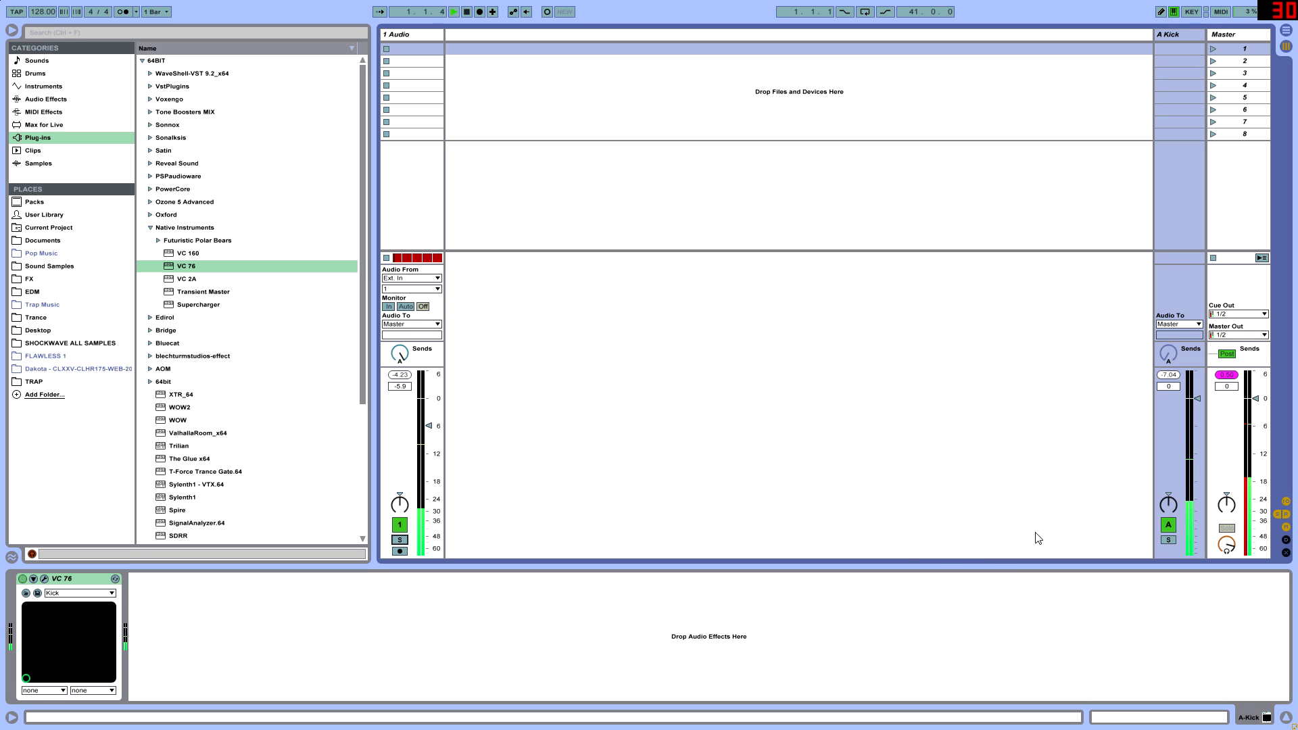
pyautogui.click(1173, 525)
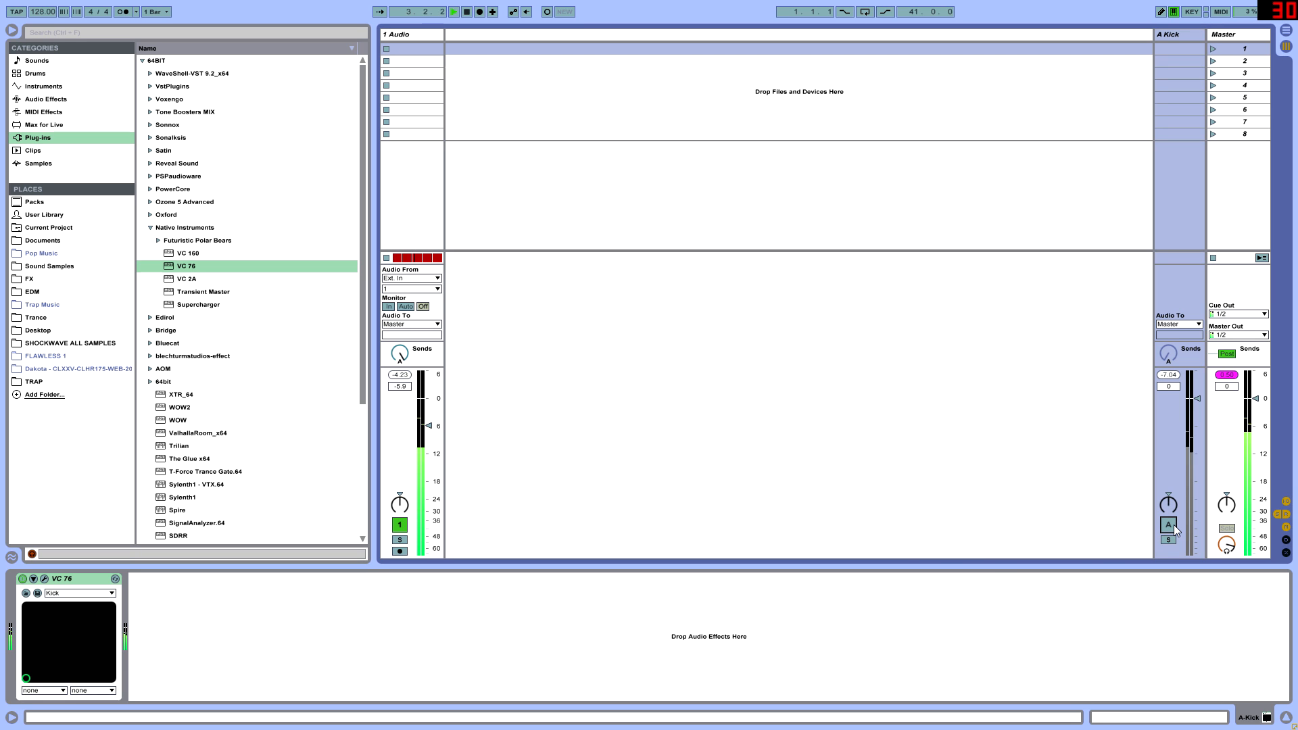
pyautogui.click(1174, 525)
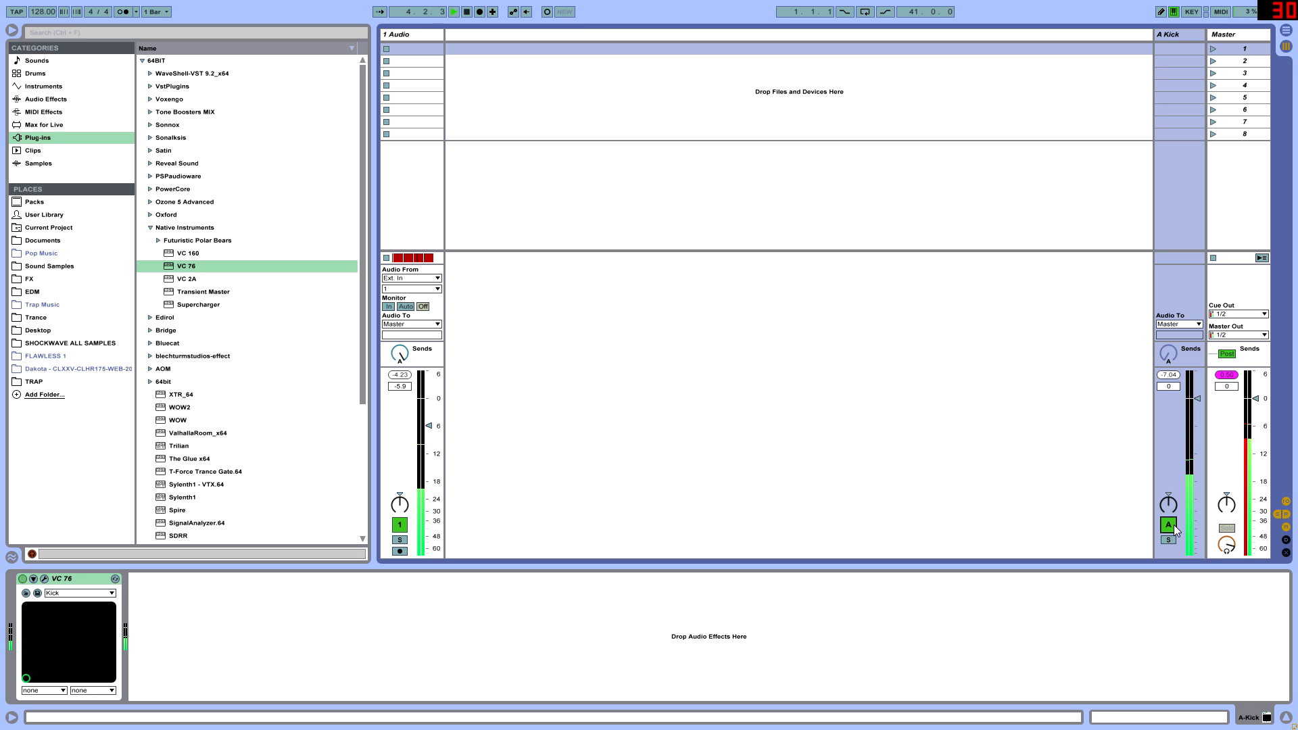
pyautogui.press('space')
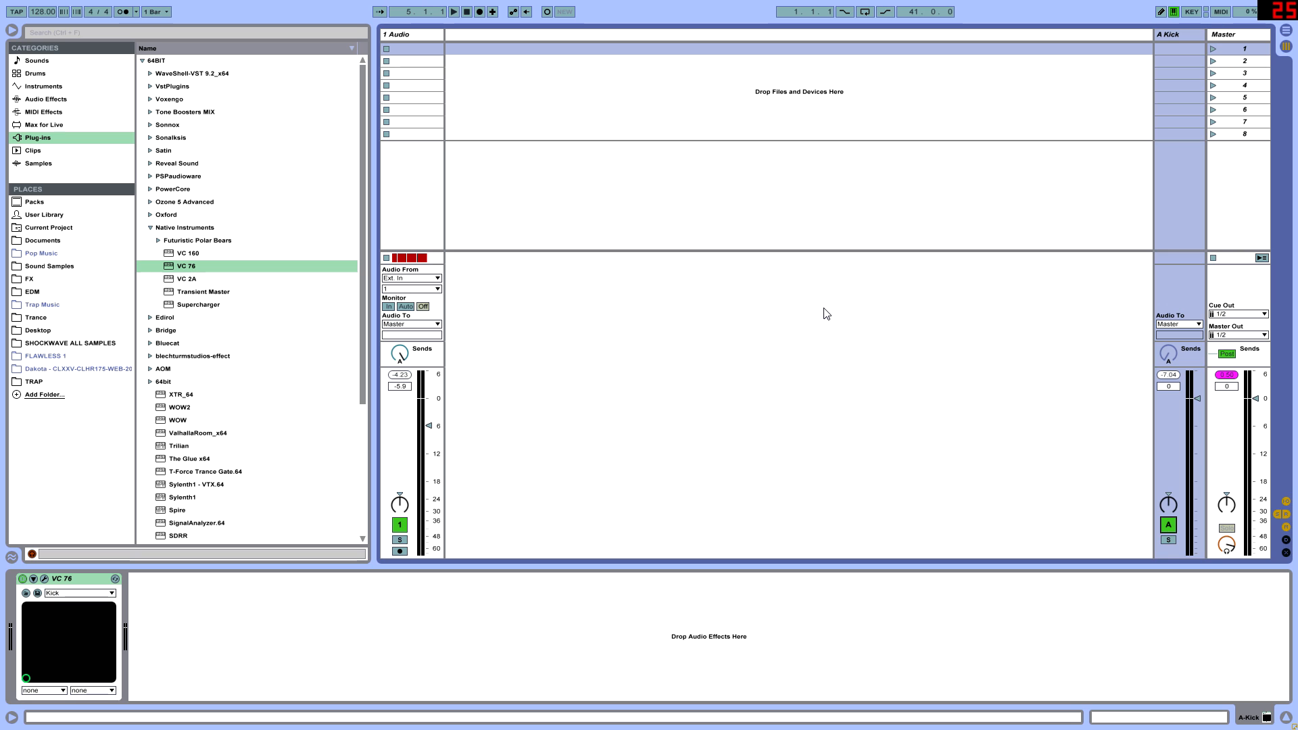
# Duplicate the 1 Audio track together with its EQ Eight
pyautogui.click(419, 37)
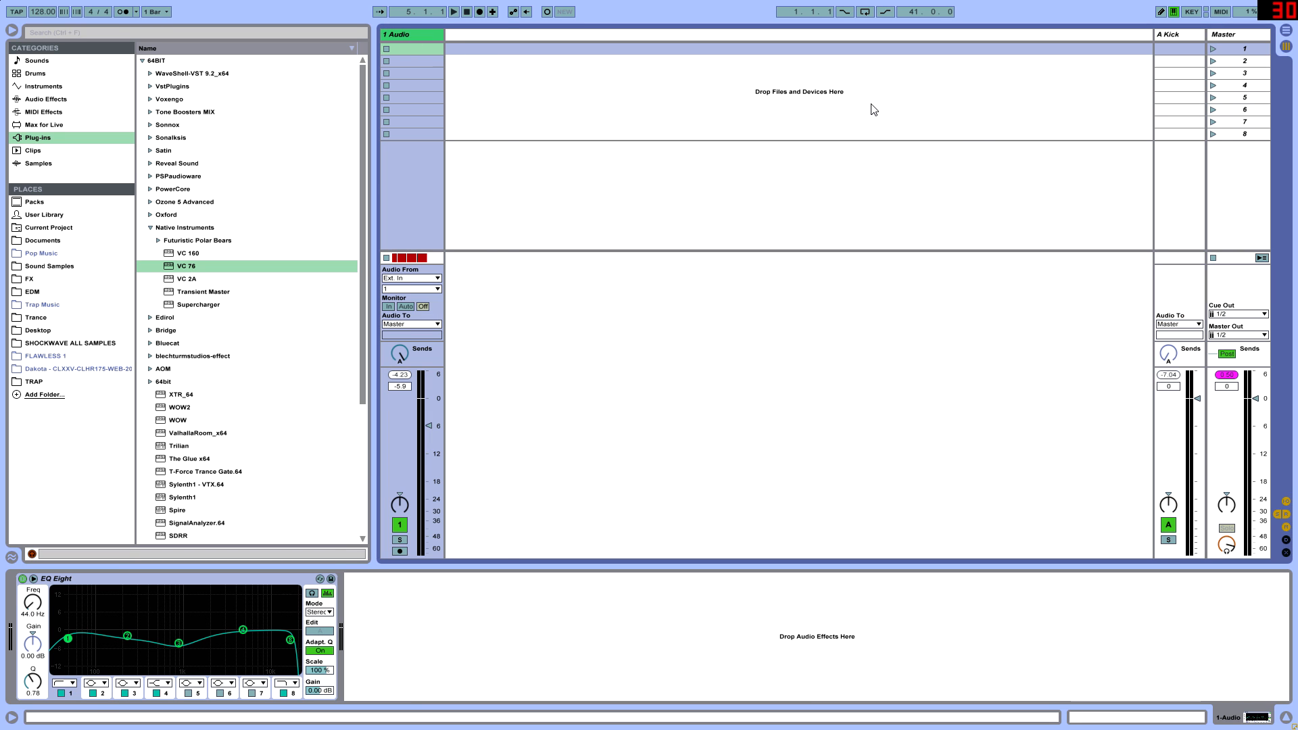
pyautogui.hotkey('ctrl', 't')
pyautogui.click(431, 34)
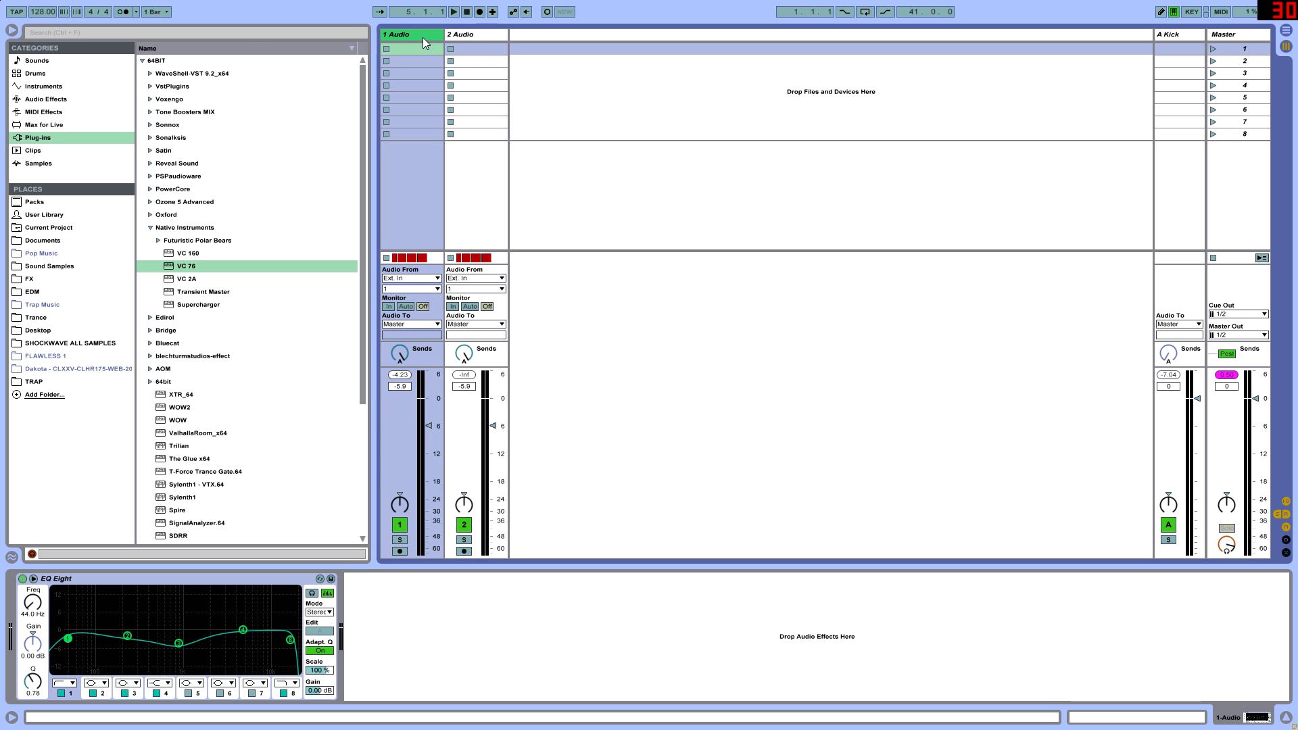
pyautogui.click(477, 34)
# Delete the A Kick return track and place a VC 76 after EQ Eight on the 2 Audio track
pyautogui.click(1154, 42)
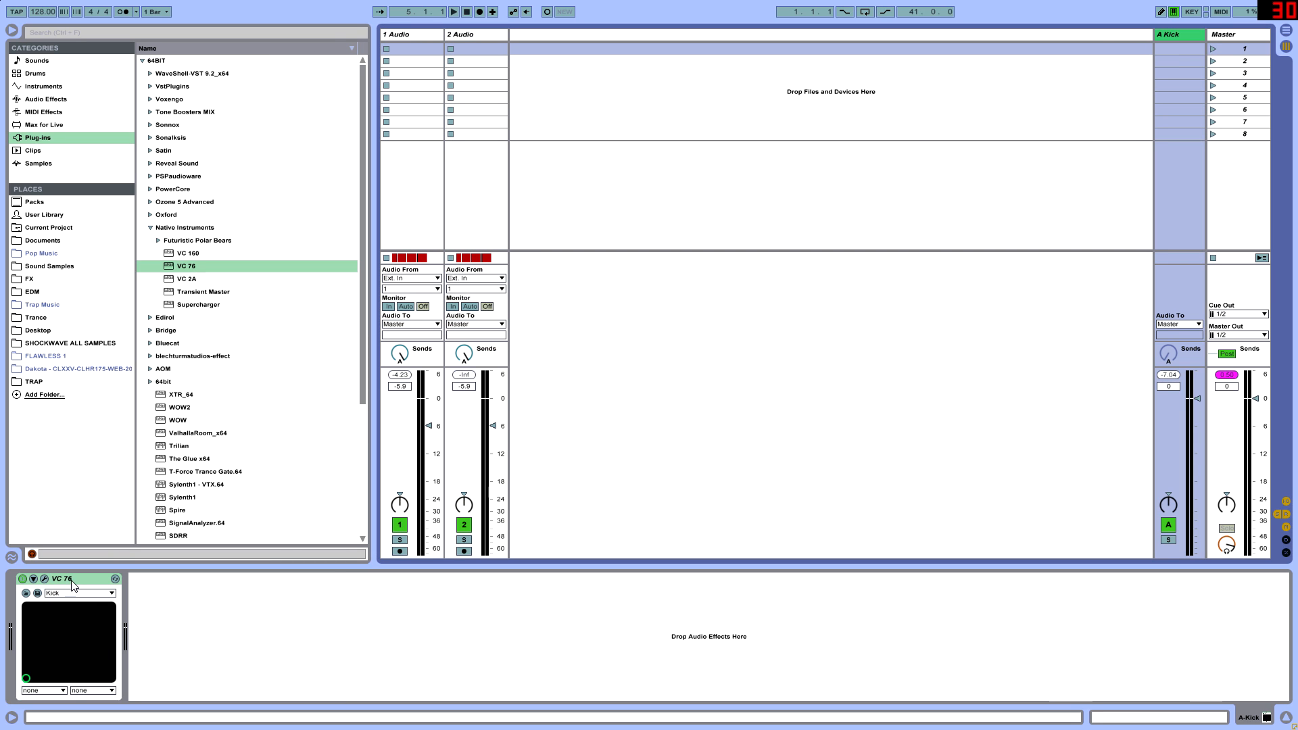
pyautogui.click(1175, 35)
pyautogui.press('Delete')
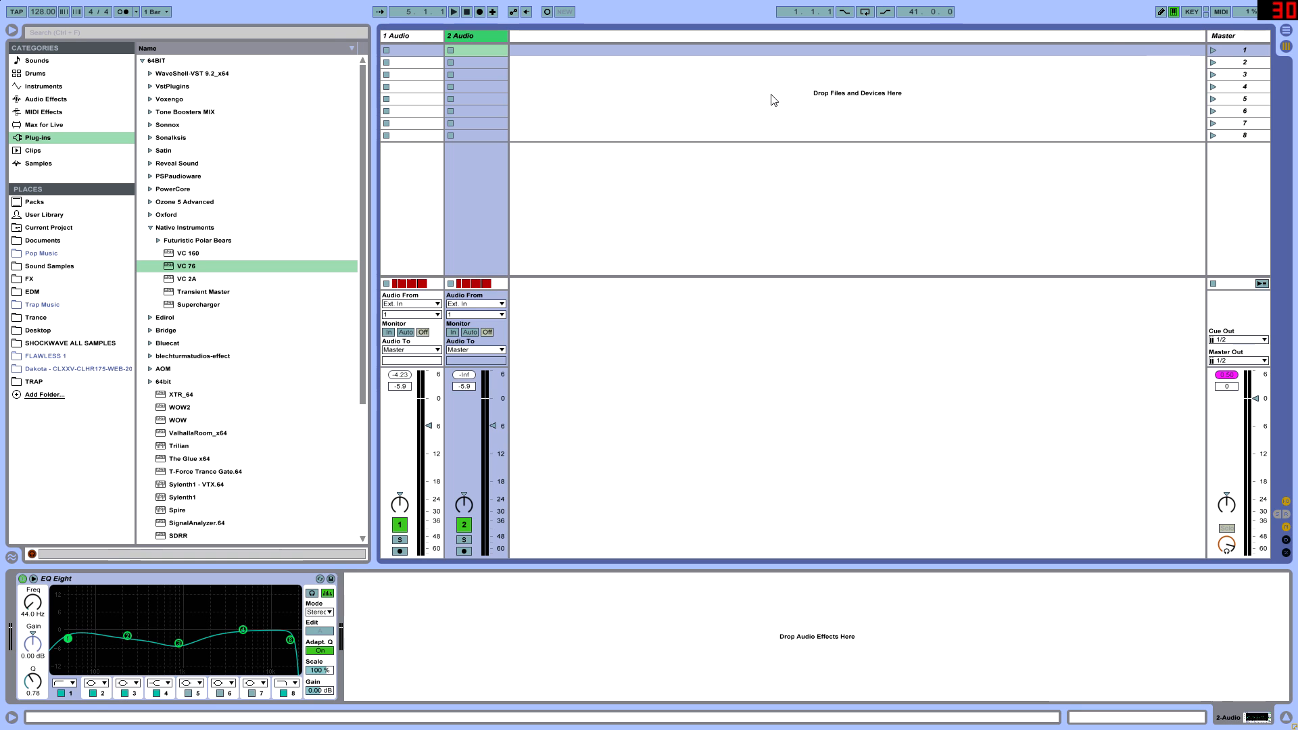
pyautogui.rightClick(398, 670)
pyautogui.click(426, 678)
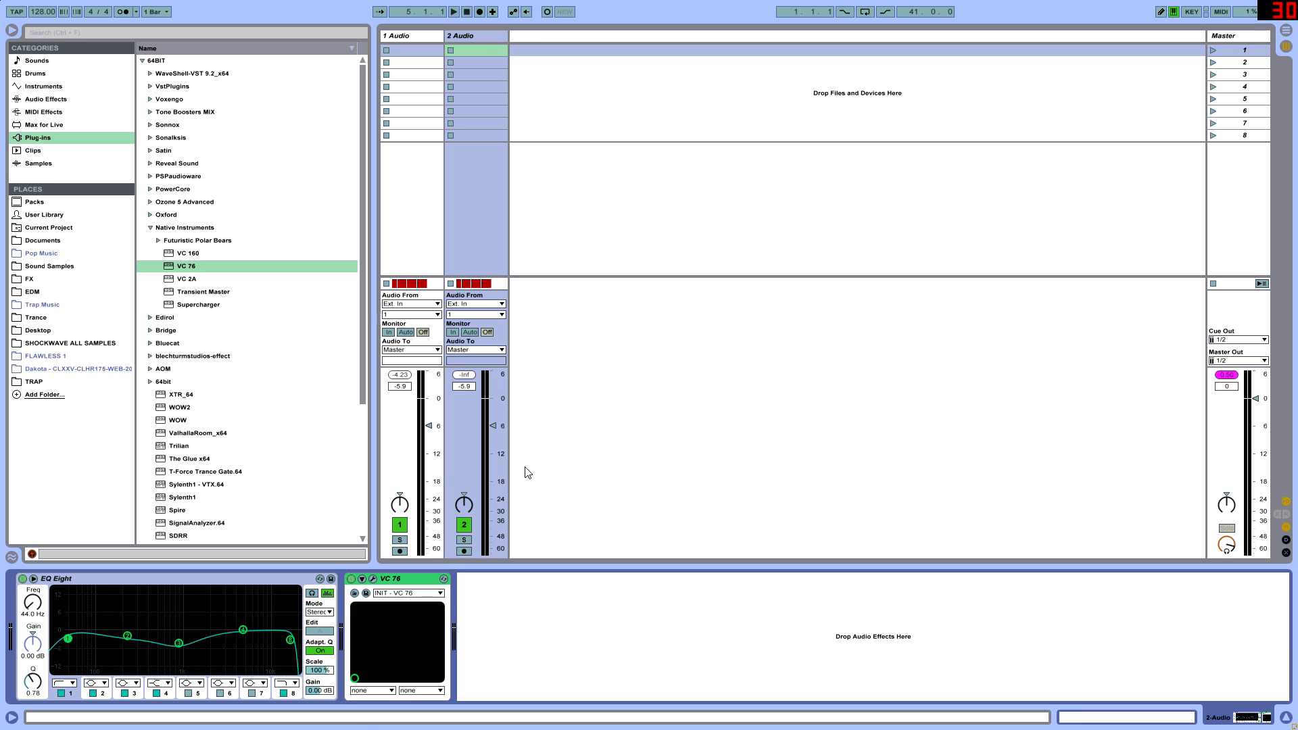
# Lower the 2 Audio track's volume to -11.3 dB during playback and compare the kick with that track muted and unmuted
pyautogui.press('space')
pyautogui.moveTo(493, 426); pyautogui.dragTo(493, 450)
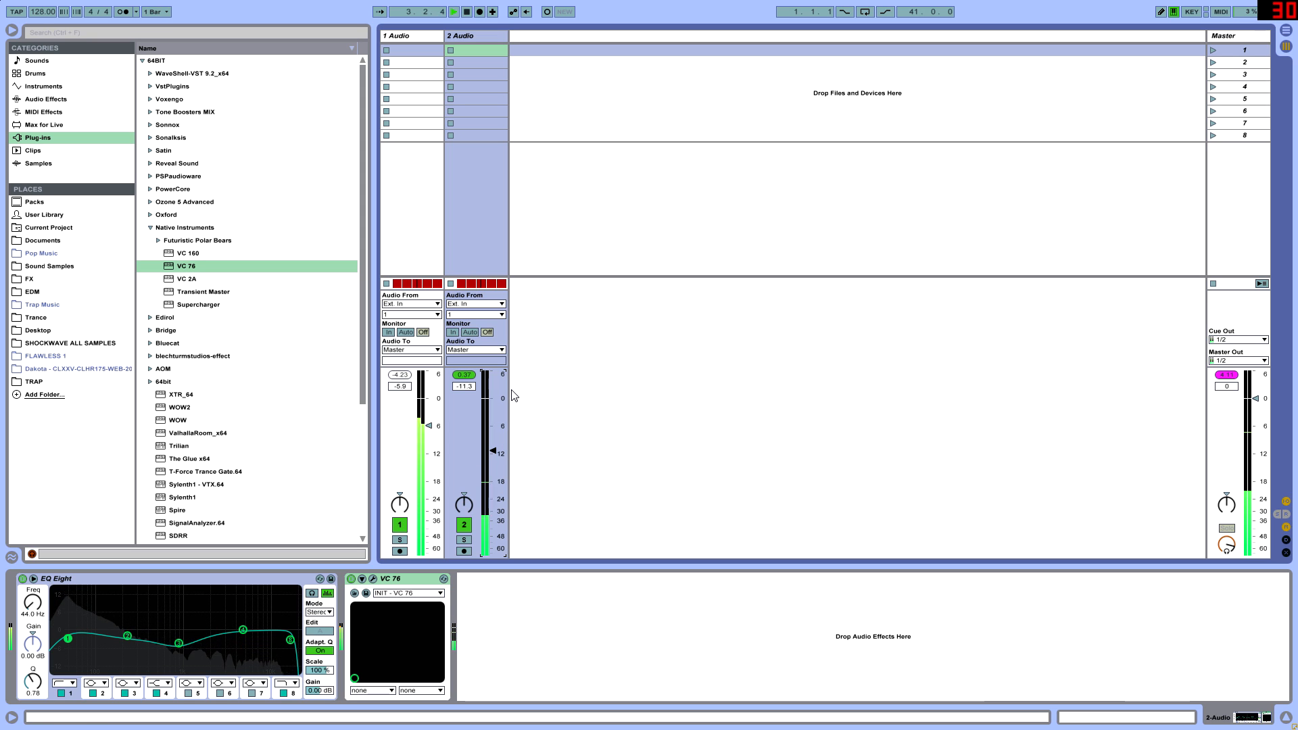
pyautogui.click(463, 525)
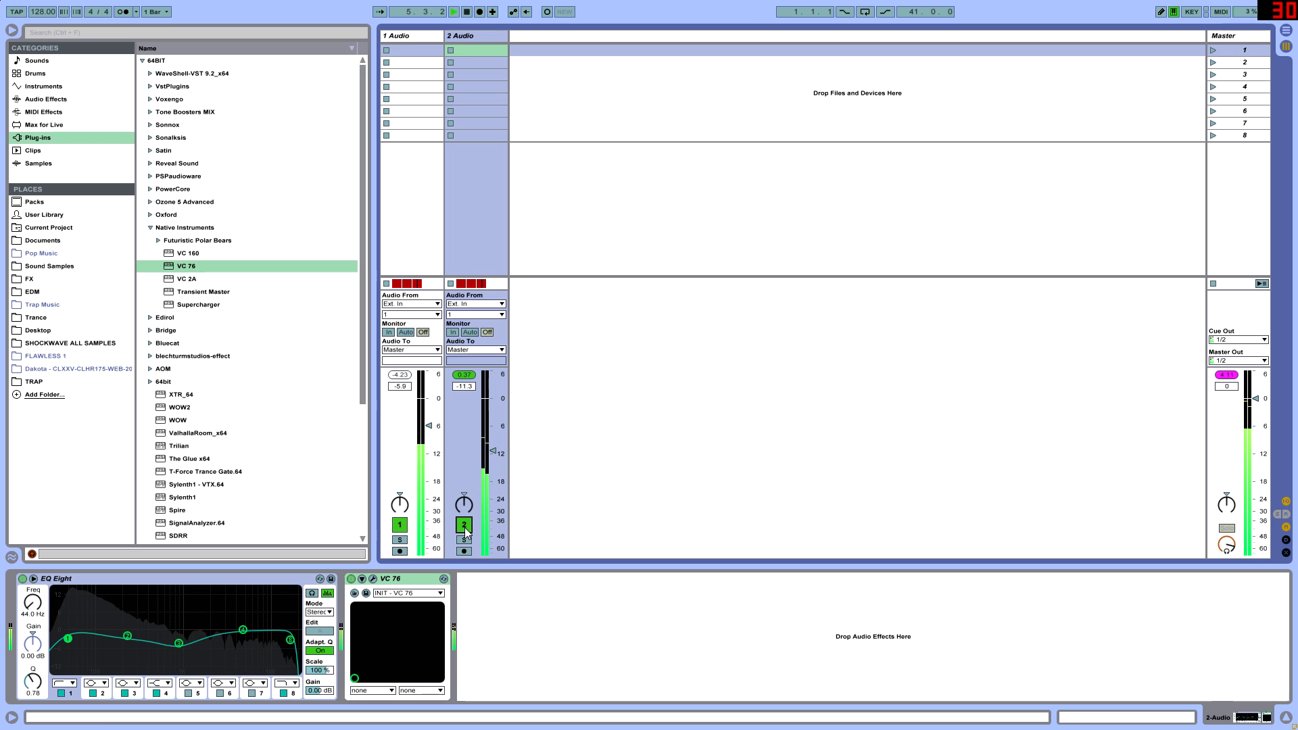
pyautogui.click(464, 528)
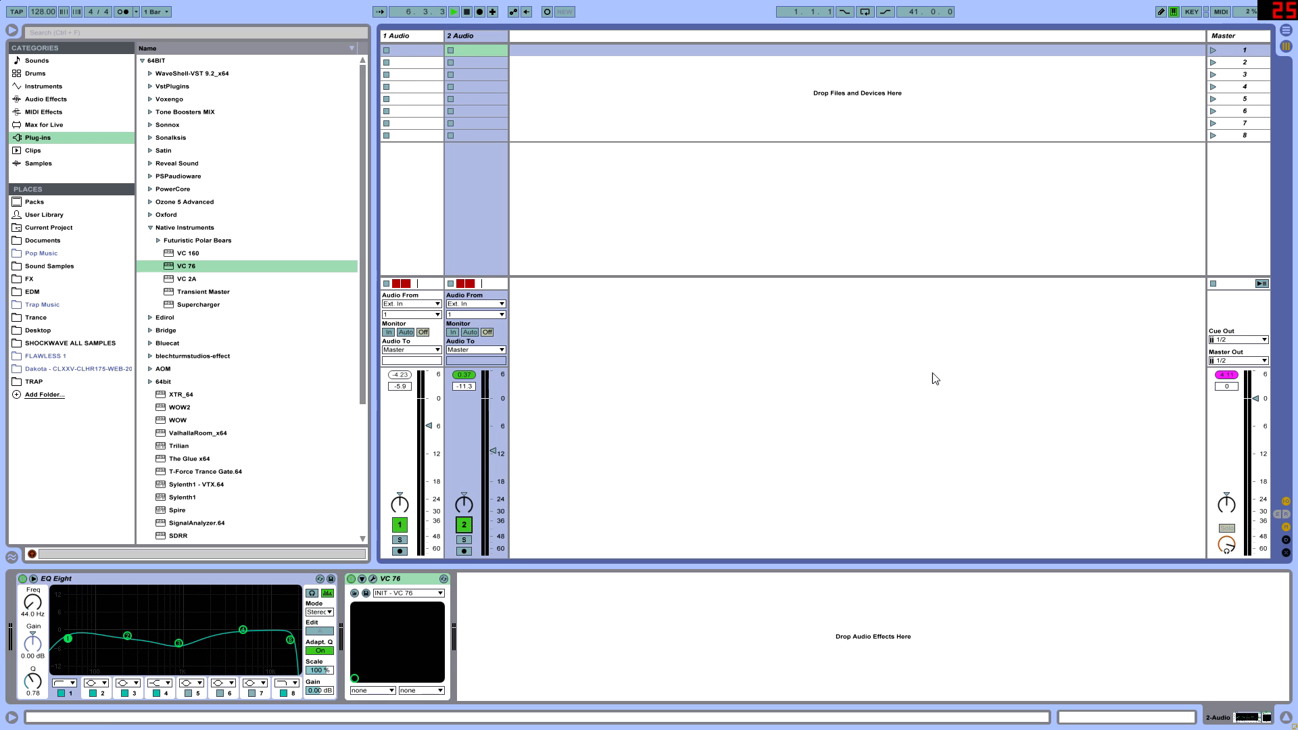
# Clear the kick clips from both audio tracks in the Arrangement and delete the 2 Audio track
pyautogui.press('Tab')
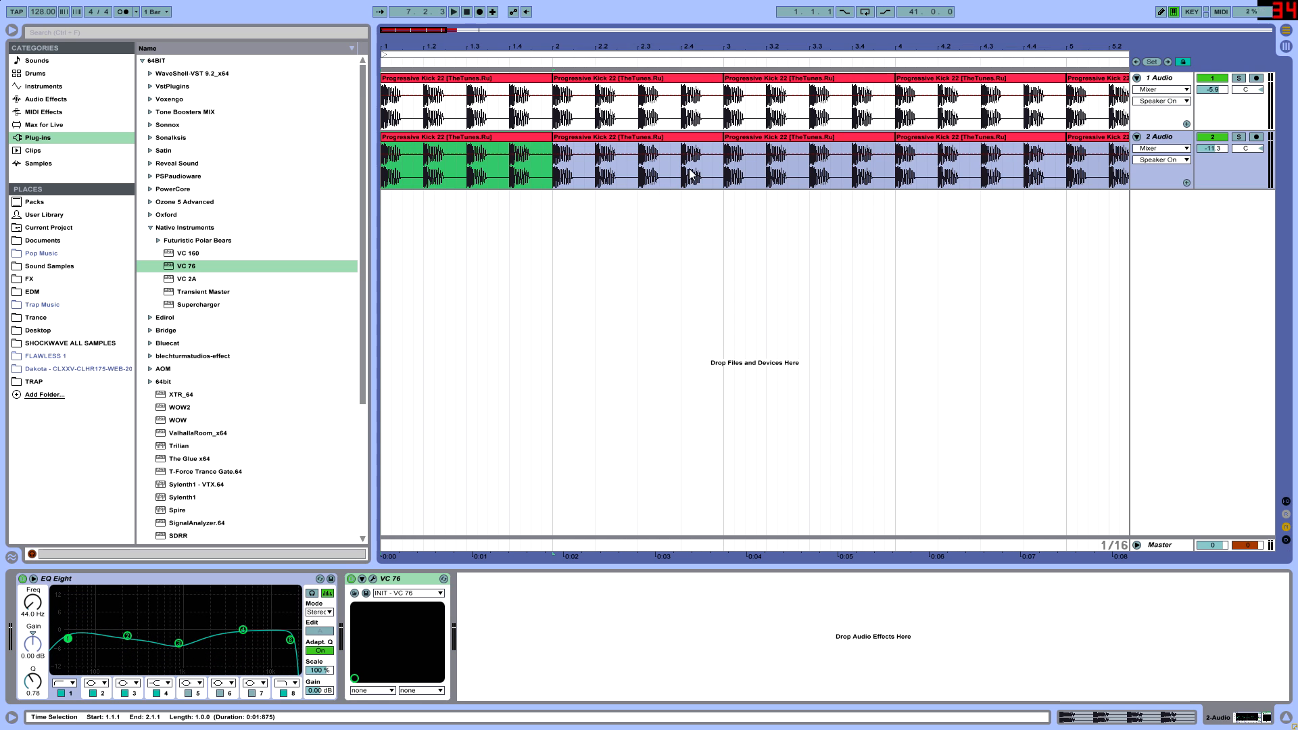
pyautogui.press('-')
pyautogui.press('-')
pyautogui.moveTo(671, 177); pyautogui.dragTo(299, 42)
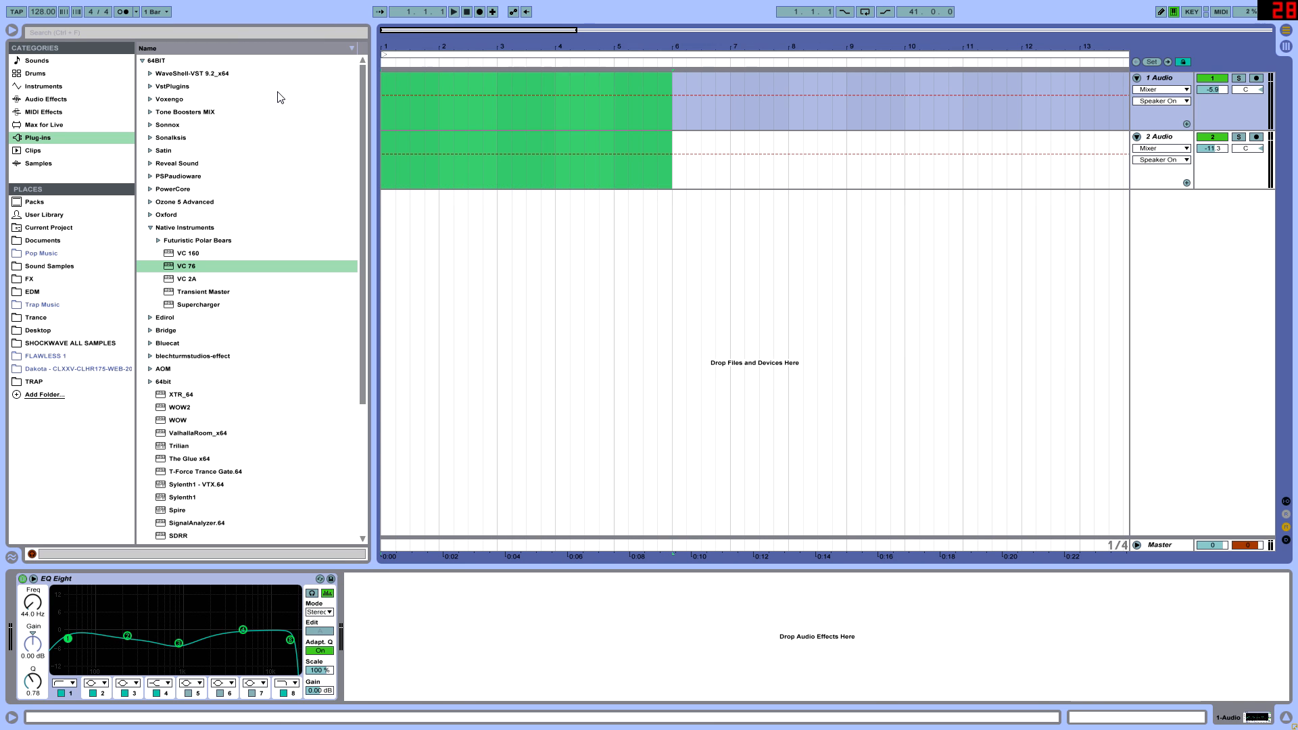
pyautogui.click(1177, 141)
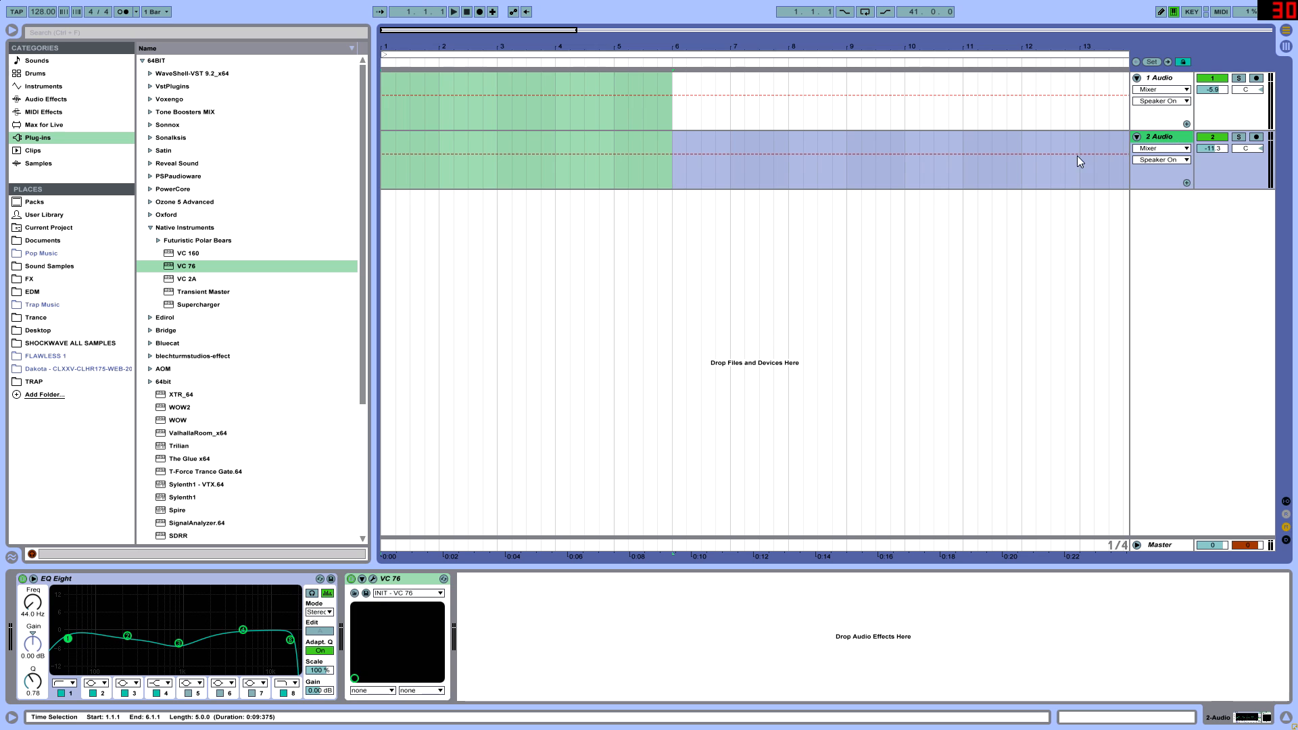
pyautogui.press('Delete')
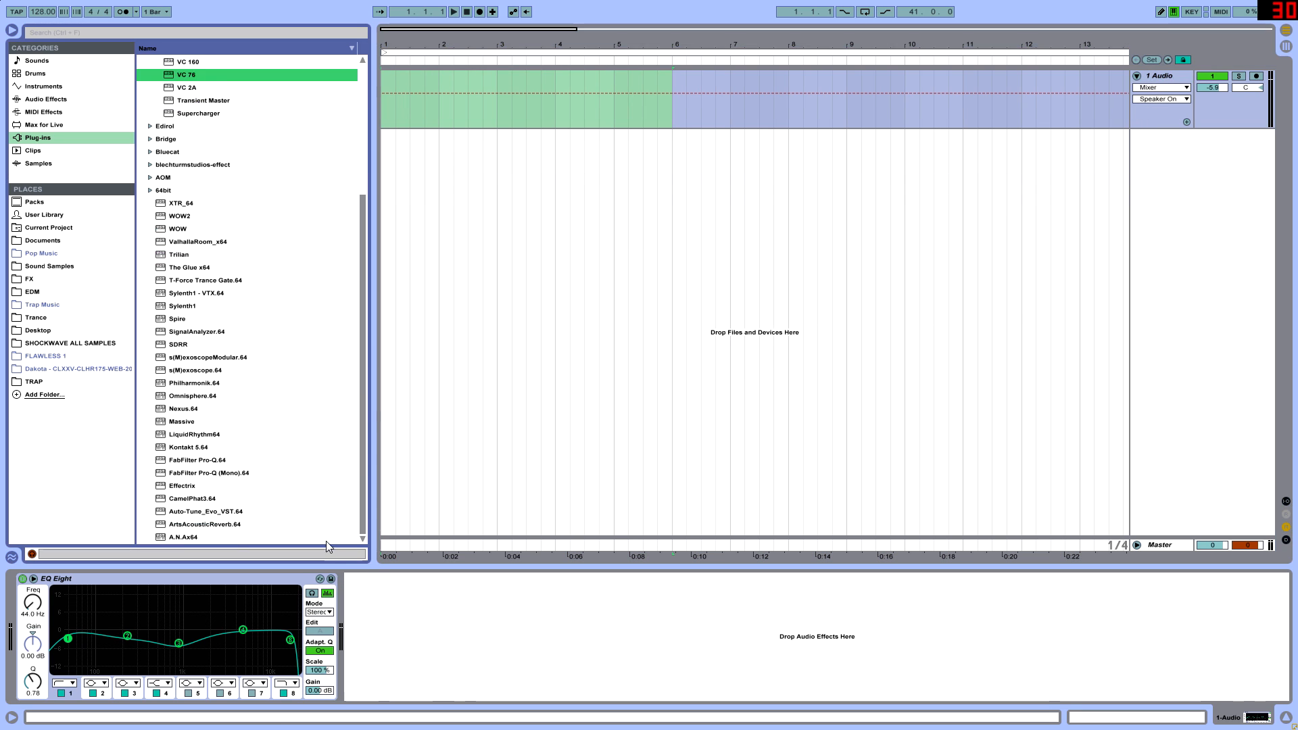
pyautogui.press('Tab')
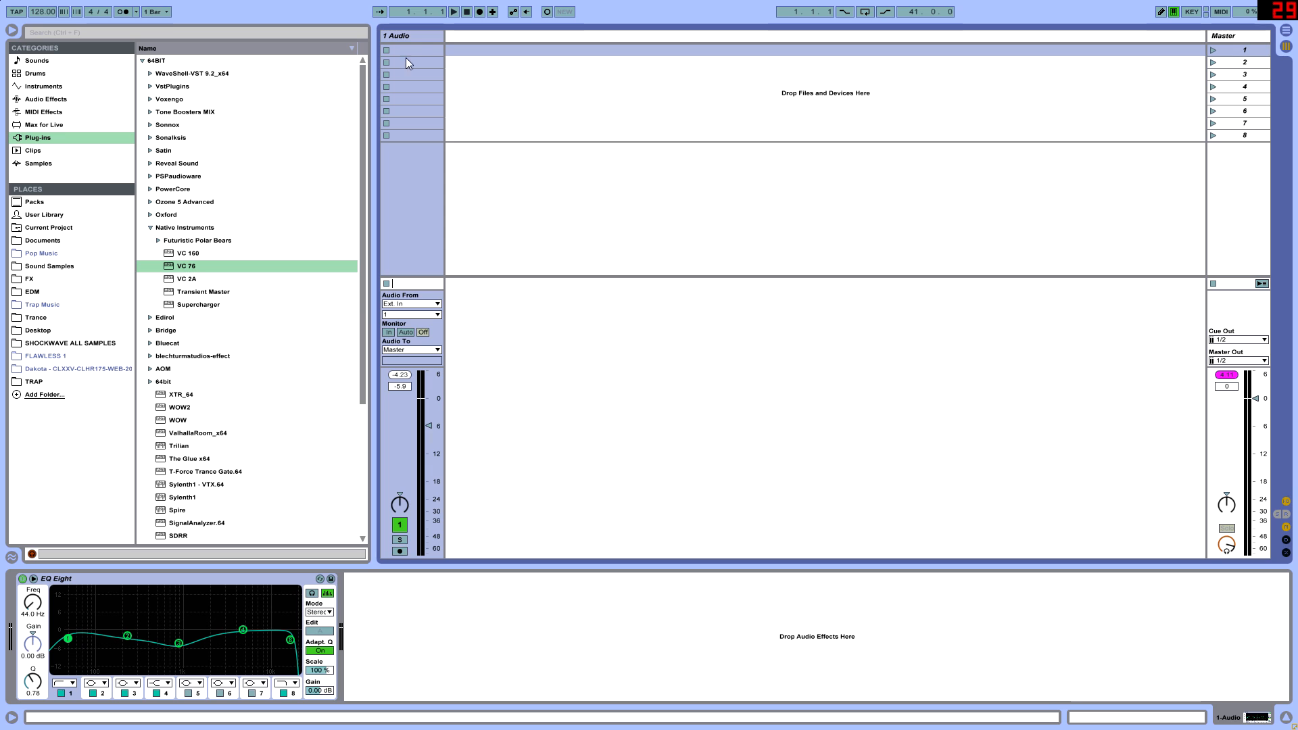
pyautogui.press('Tab')
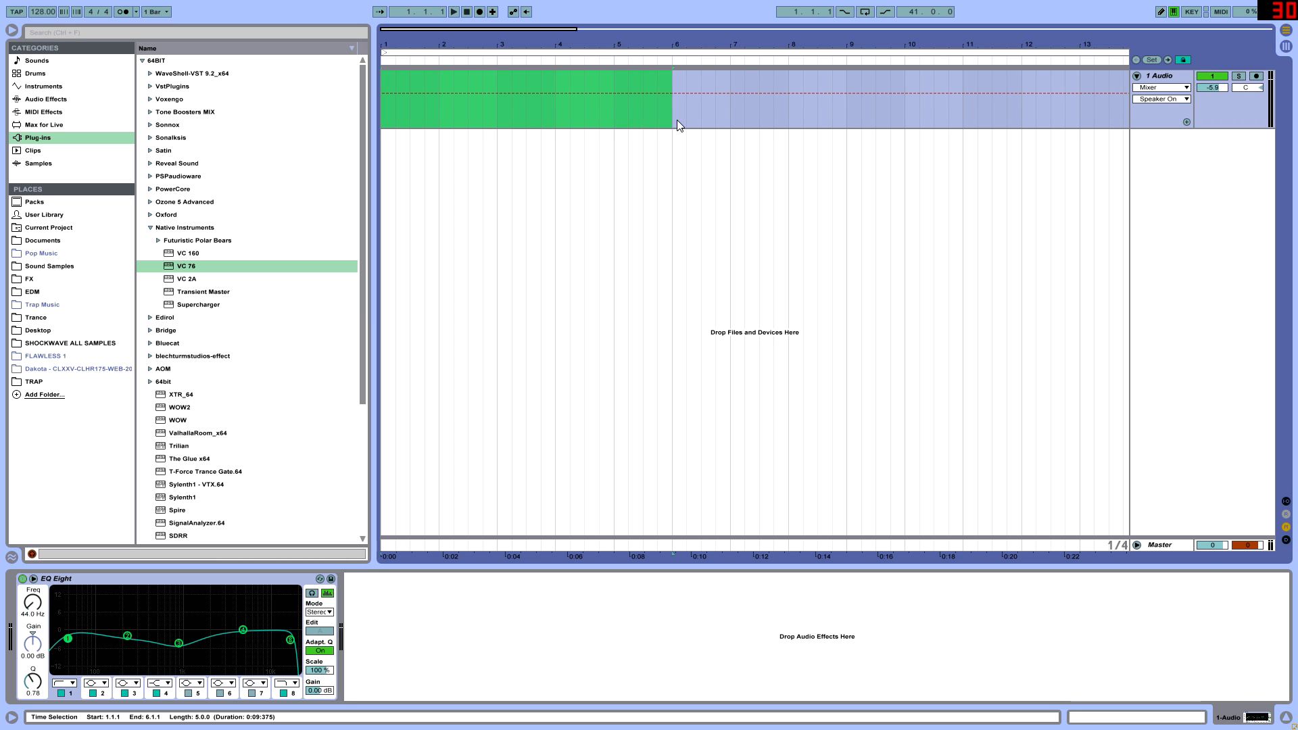